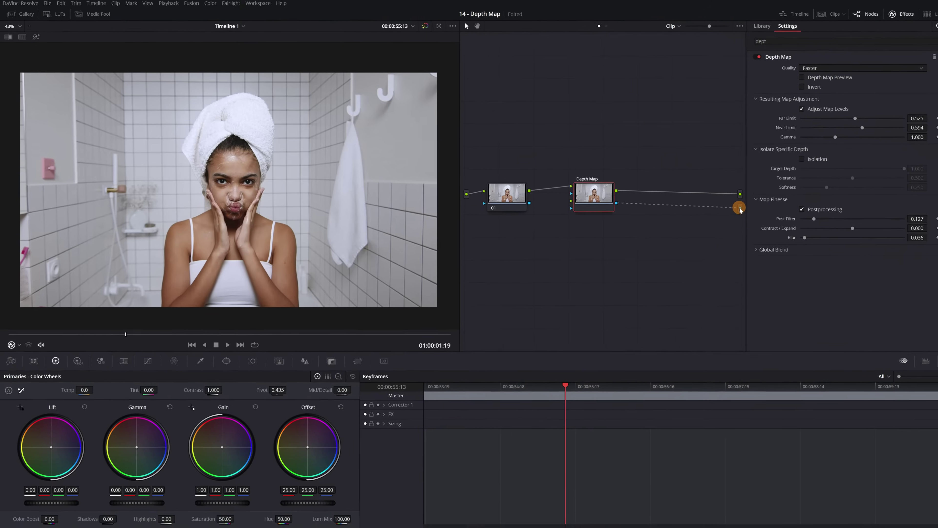
Connect the Depth Map node's key output to the node graph's alpha output
left_click_drag(739, 209, 740, 207)
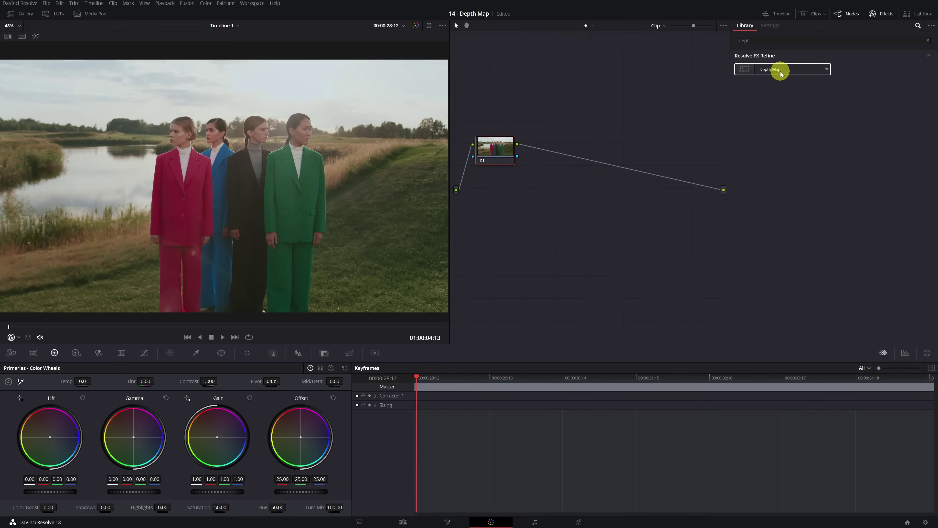
Apply the Depth Map effect to the clip of four people in coloured suits and adjust its Far Limit
double_click(775, 71)
left_click_drag(848, 117, 801, 117)
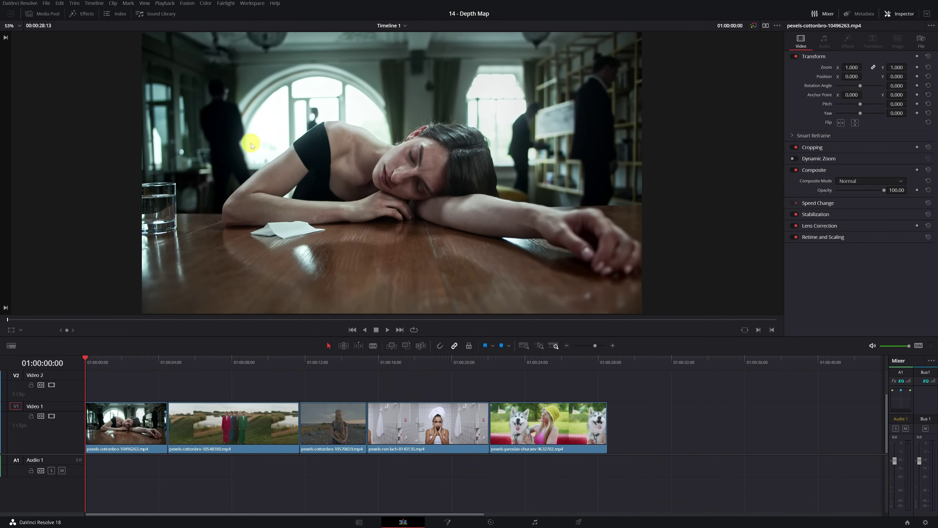
Look through the remaining timeline clips one after another, examining how subjects and backgrounds are separated in depth
left_click(214, 362)
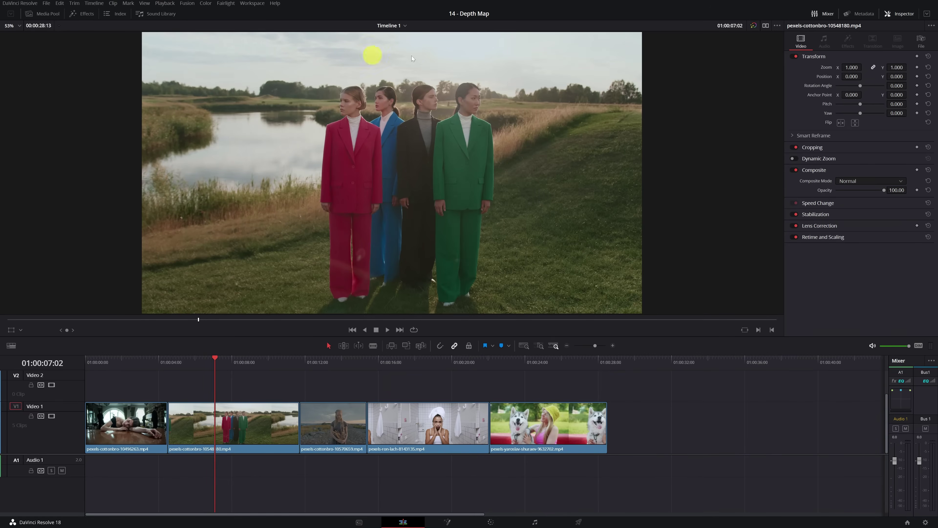
left_click(343, 366)
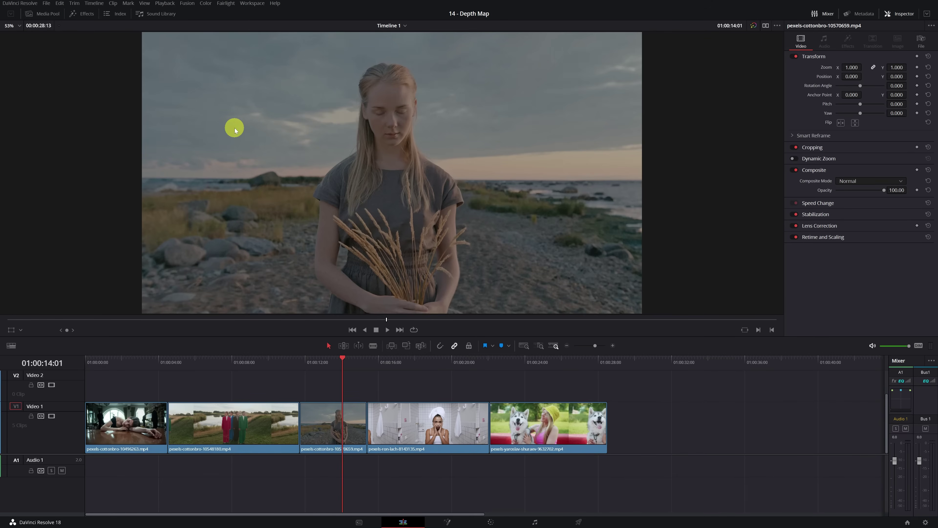
left_click(422, 364)
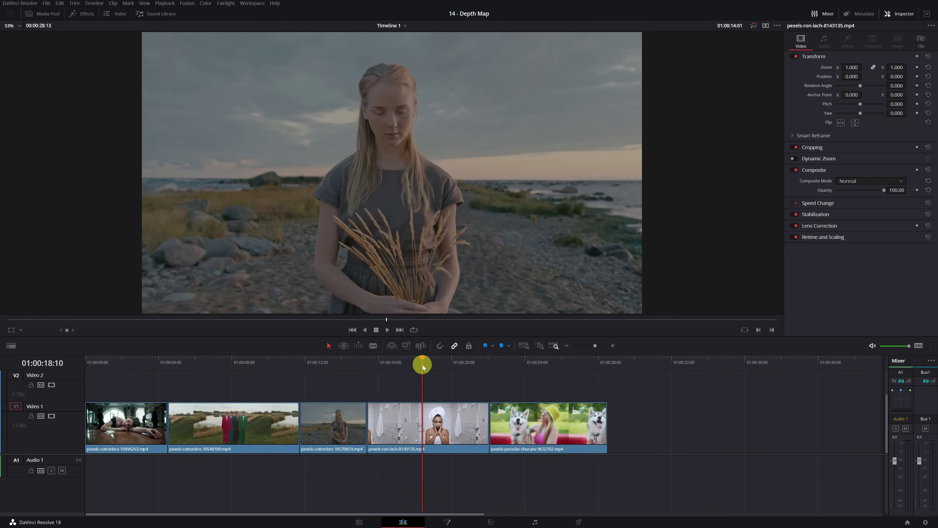
left_click(534, 363)
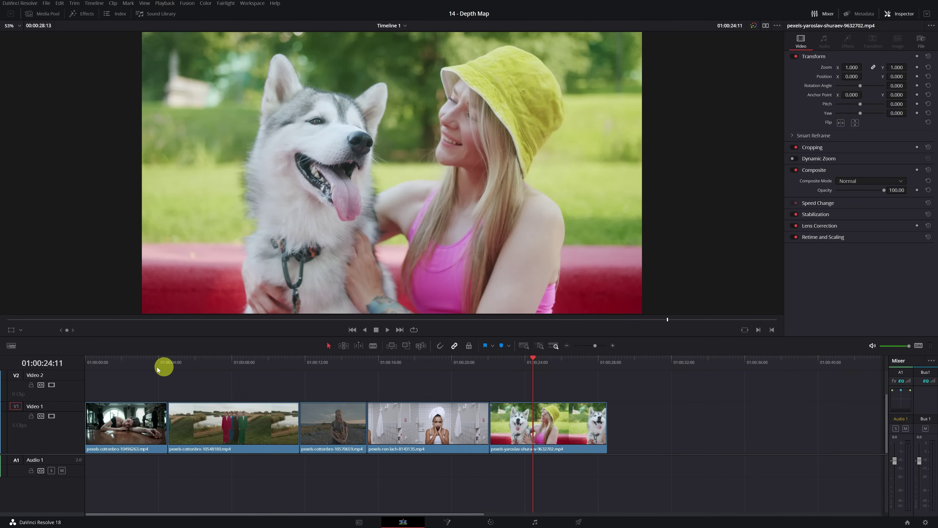
Bring the first clip to the Color page and add the Depth Map effect as a new node after node 01
left_click(117, 364)
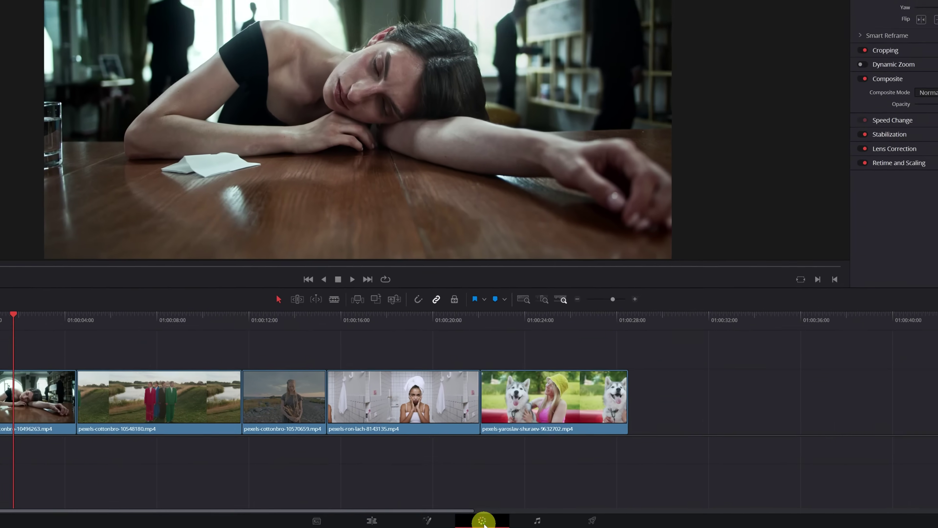
left_click(479, 521)
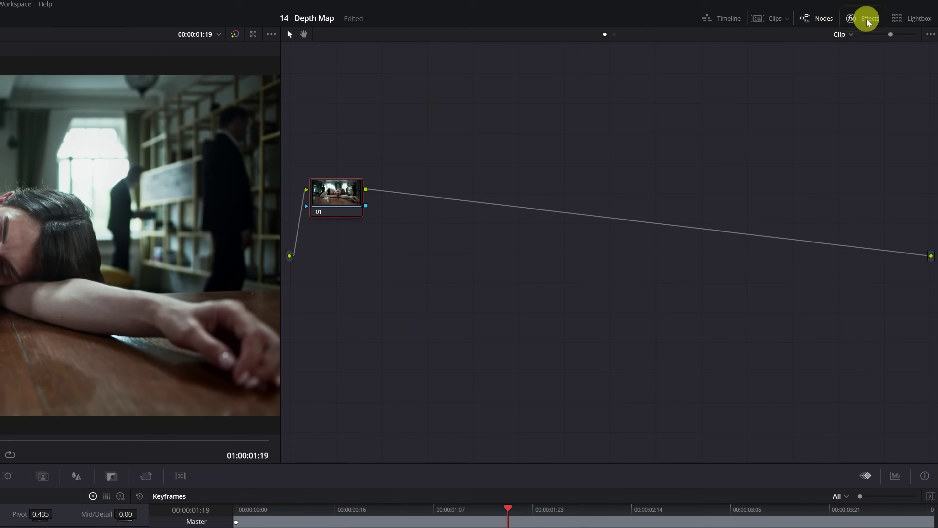
left_click(868, 22)
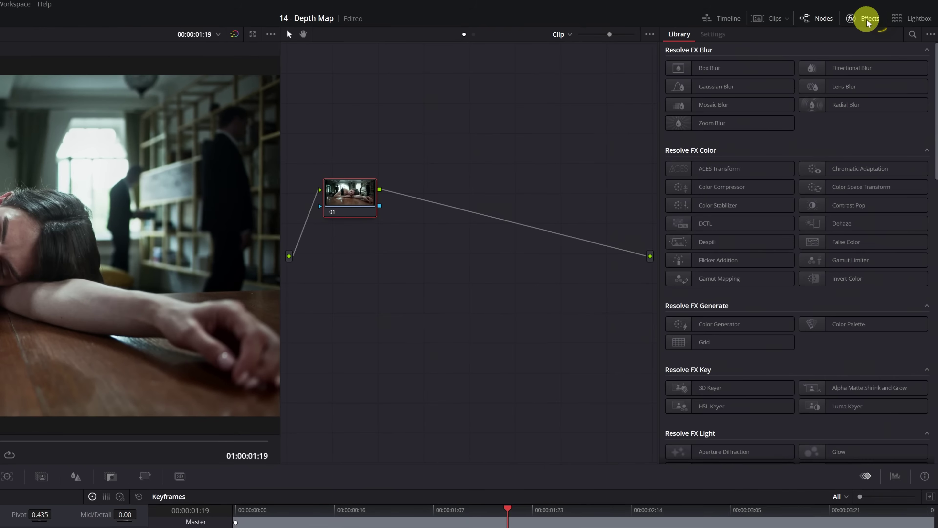
left_click(913, 34)
type("depth")
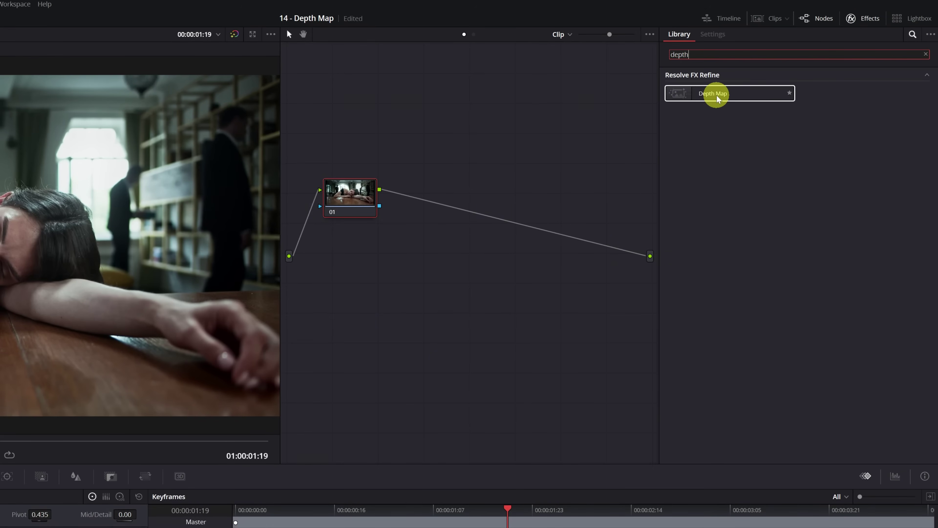
left_click_drag(717, 99, 501, 221)
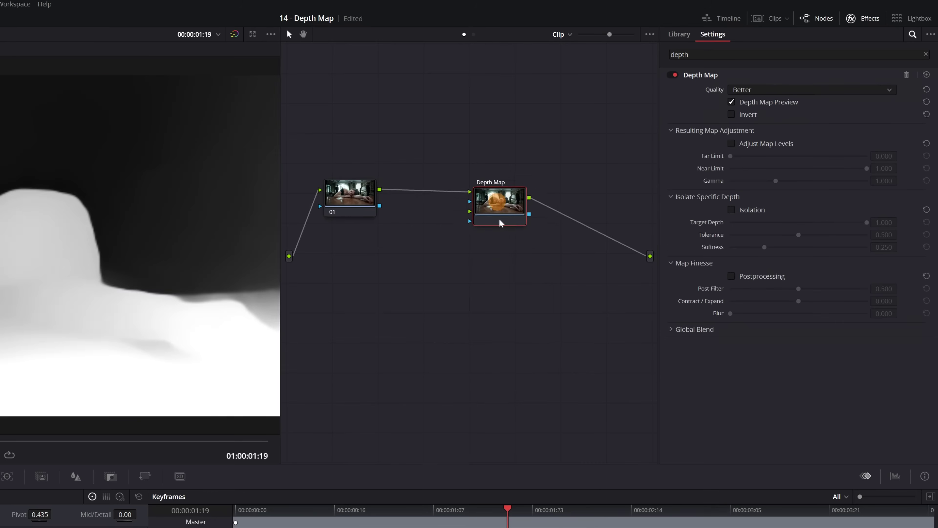
left_click(502, 206)
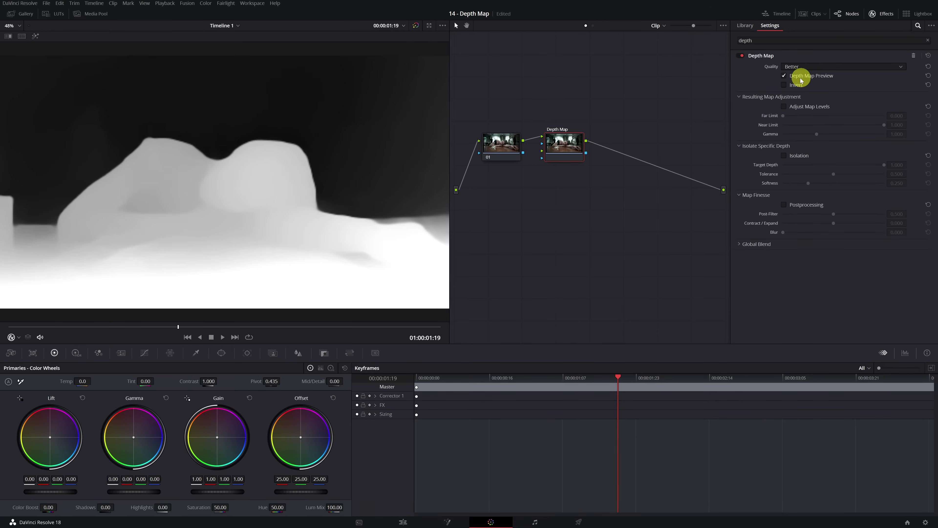
Compare the image with the depth map preview off and on, and set the Depth Map quality to Faster
left_click(784, 76)
left_click(784, 76)
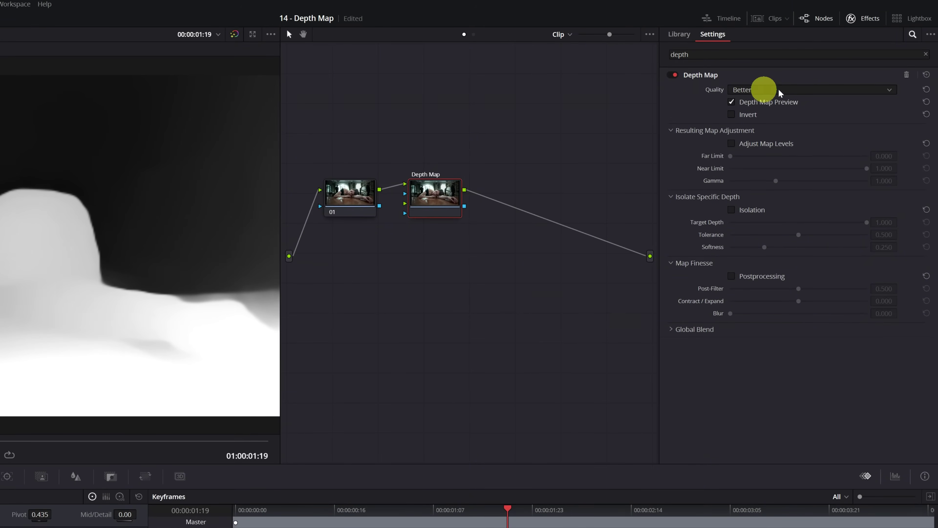
left_click(890, 90)
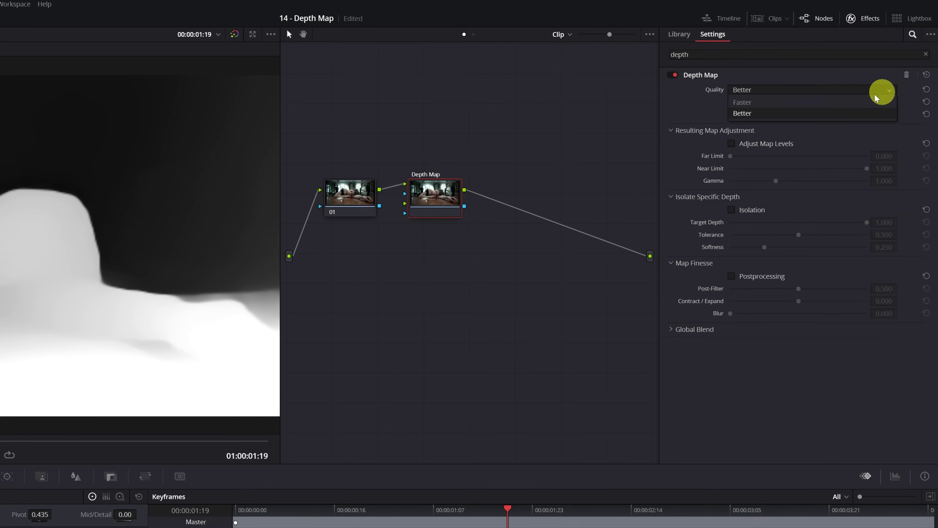
left_click(754, 105)
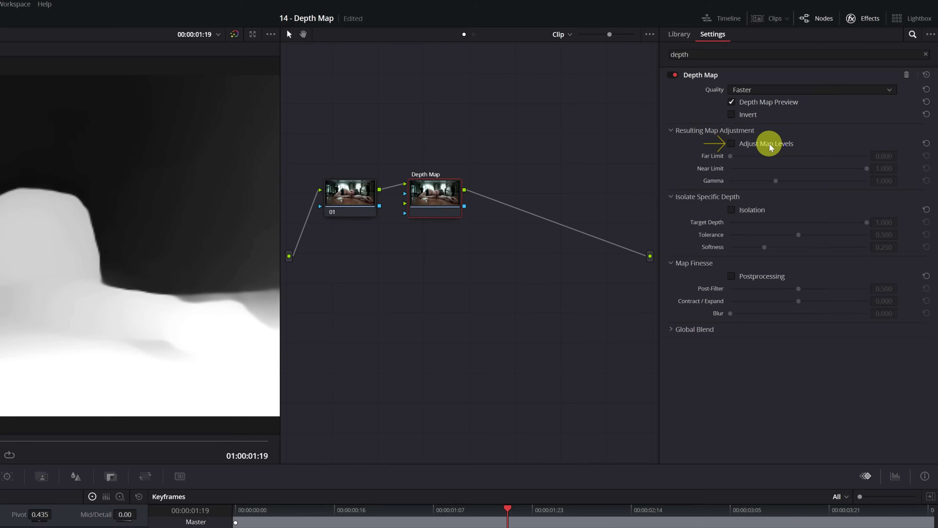
Enable Adjust Map Levels, set Far Limit to 0.192 and Near Limit to 0.584, and compare the map with the original image
left_click(732, 144)
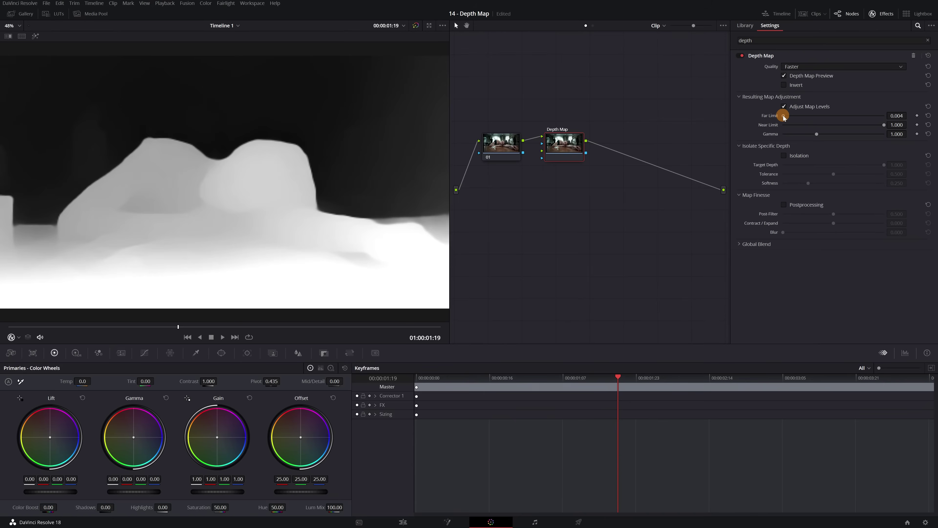
left_click_drag(785, 116, 803, 116)
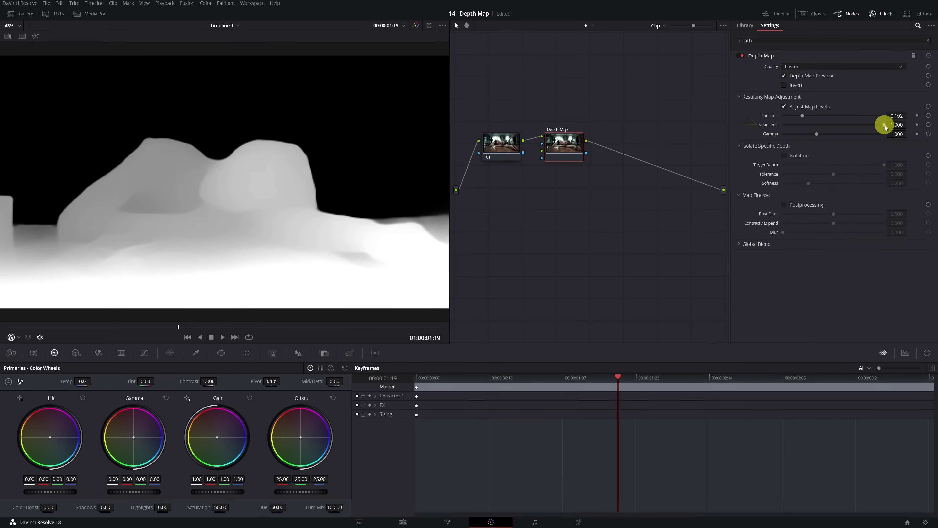
left_click_drag(881, 126, 845, 126)
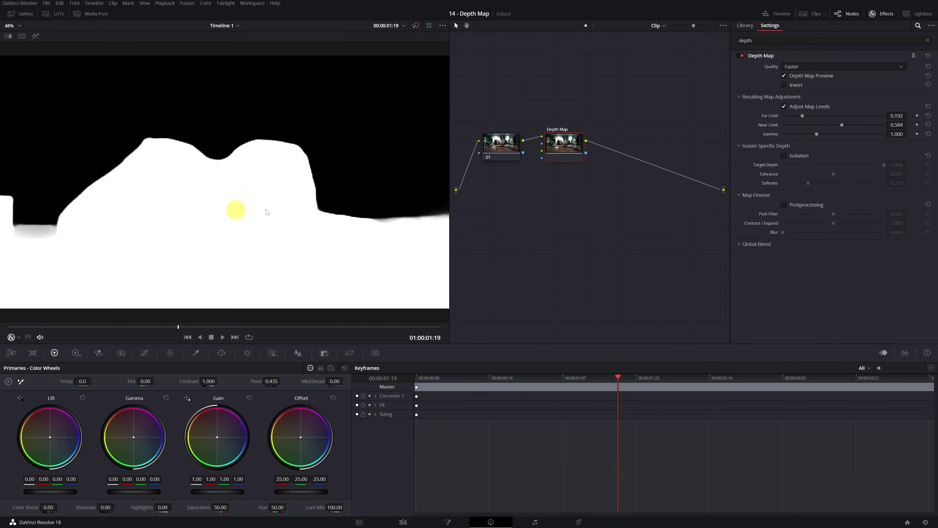
left_click(784, 76)
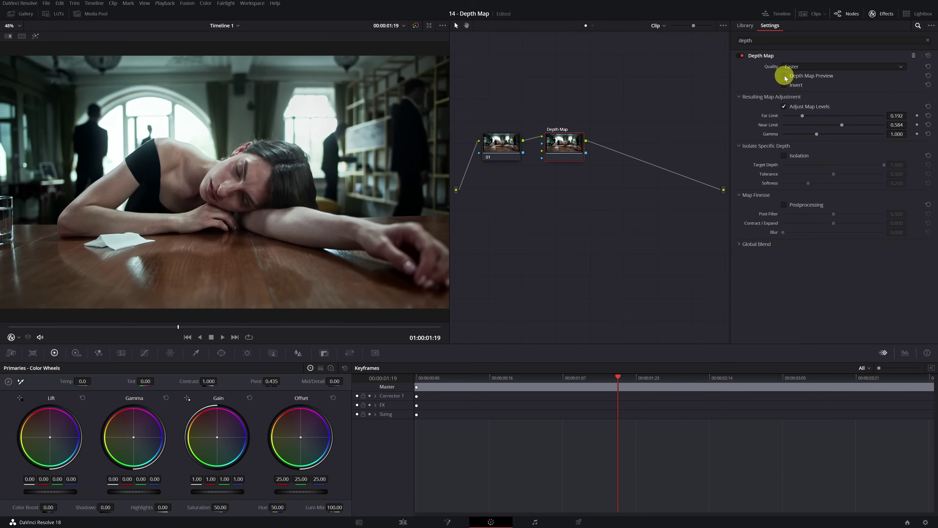
left_click(784, 75)
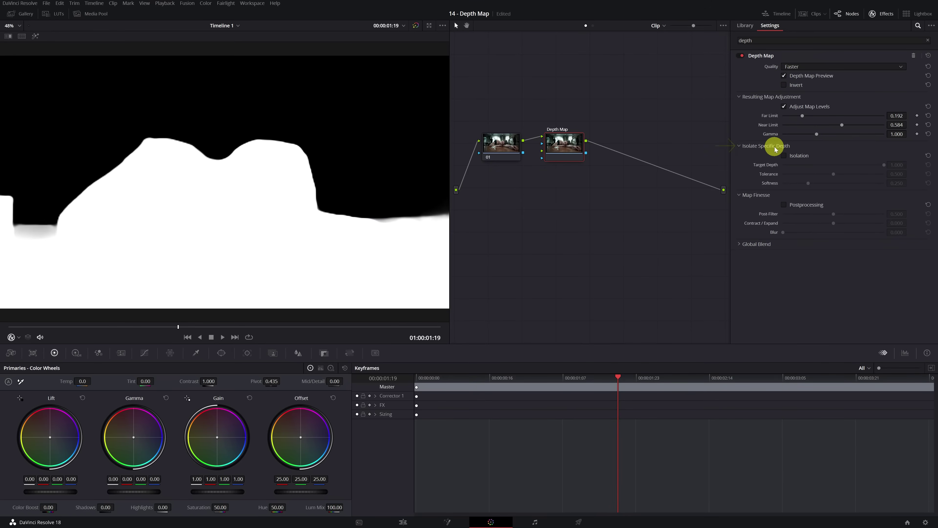
Enable Isolation for the depth map and set its Tolerance to 0.783
left_click(784, 155)
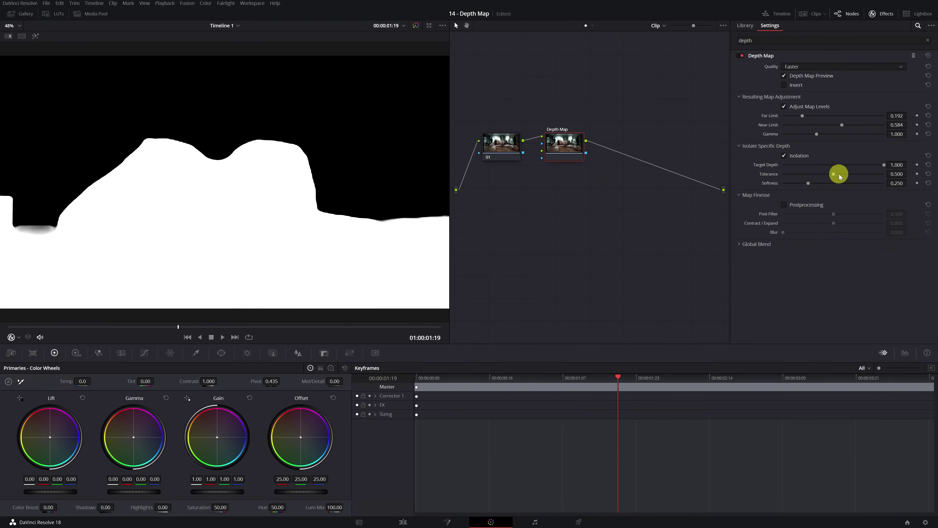
left_click(834, 174)
left_click_drag(835, 176, 870, 177)
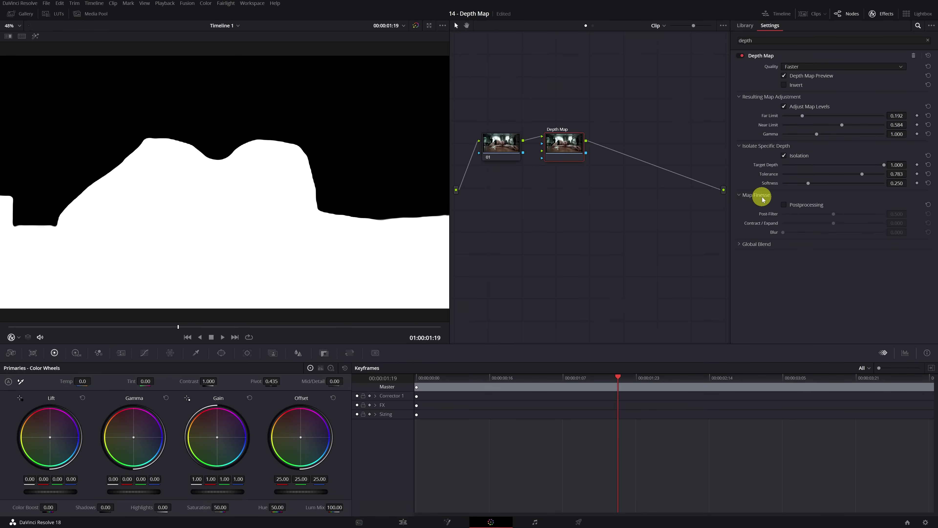
Enable Postprocessing, set Post-Filter to 0.119, and compare the mask edge around the woman's head with the ungraded image
scroll(350, 168, "up", 3)
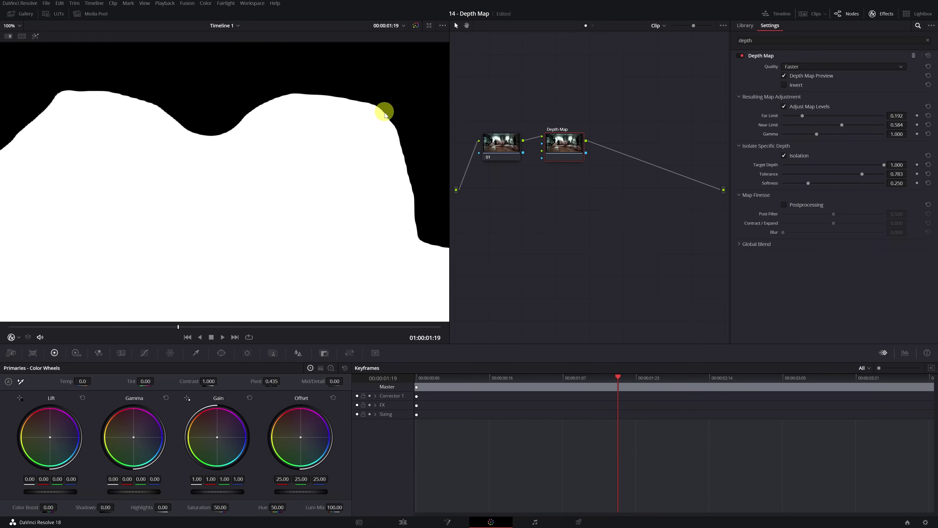
scroll(344, 111, "up", 1)
left_click_drag(312, 151, 291, 180)
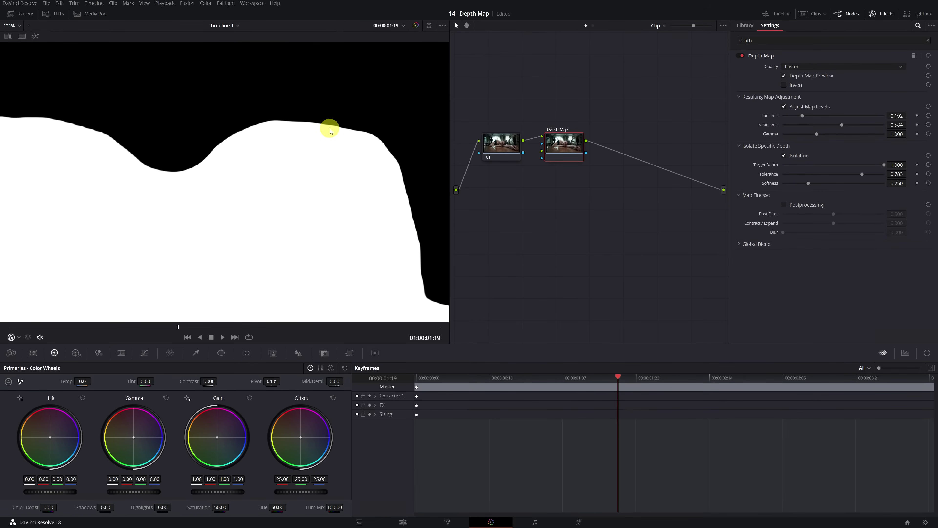
left_click(784, 205)
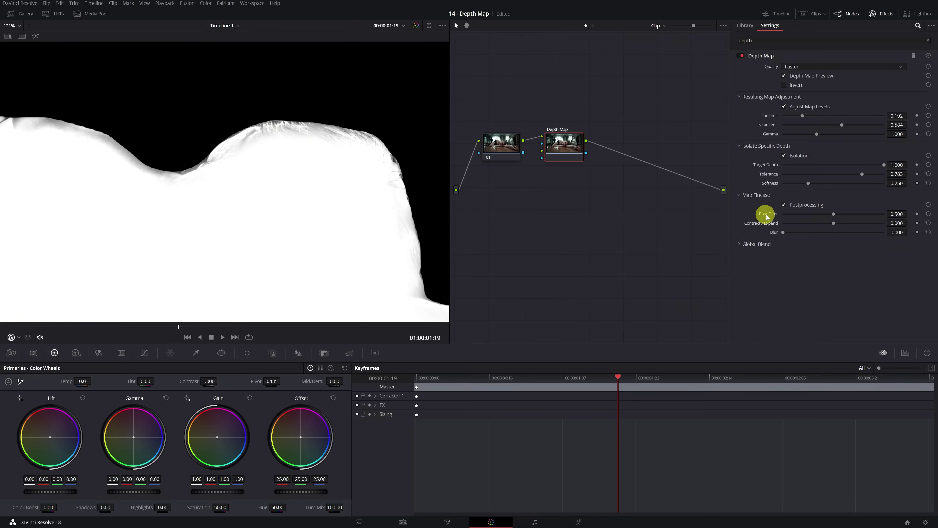
mouse_move(768, 217)
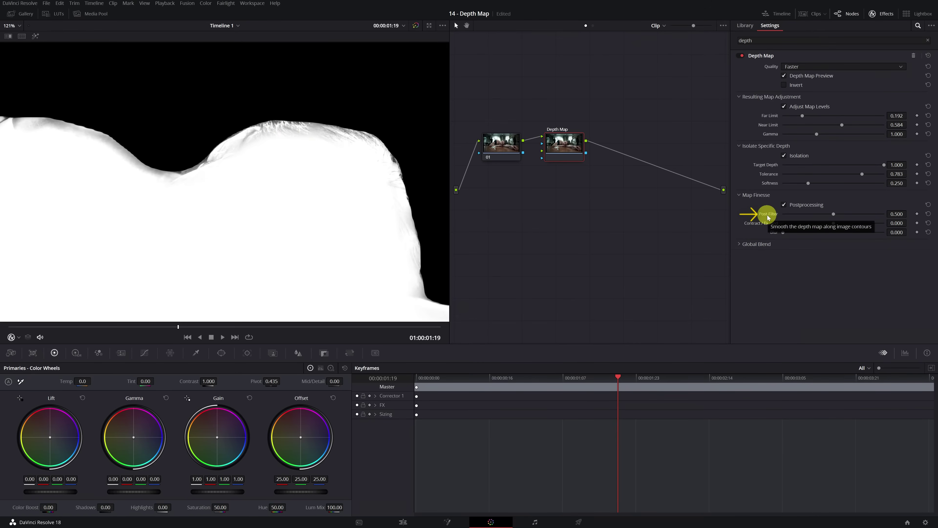
left_click_drag(833, 213, 796, 215)
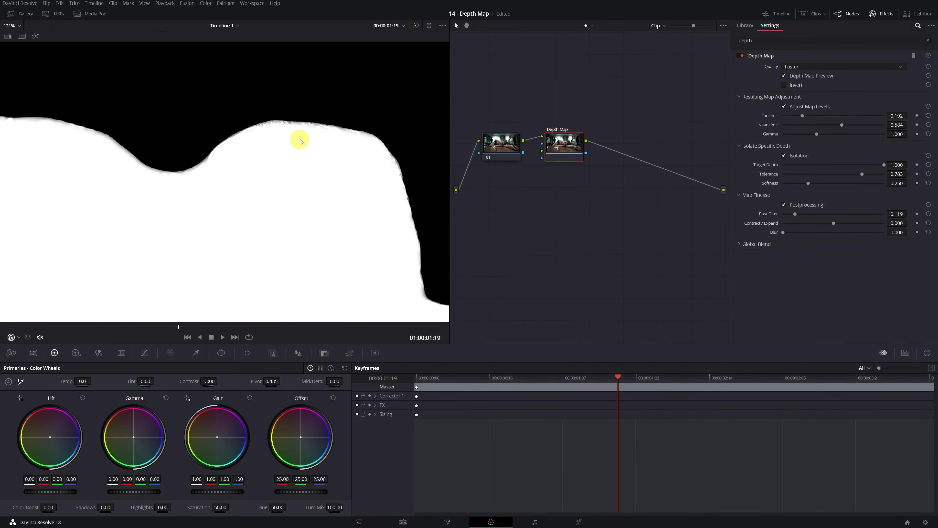
key("shift+d")
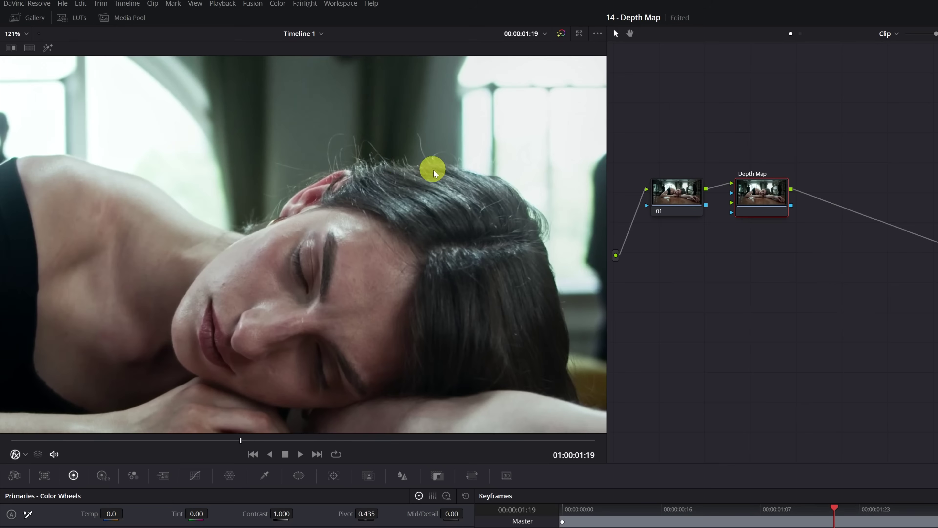
key("shift+d")
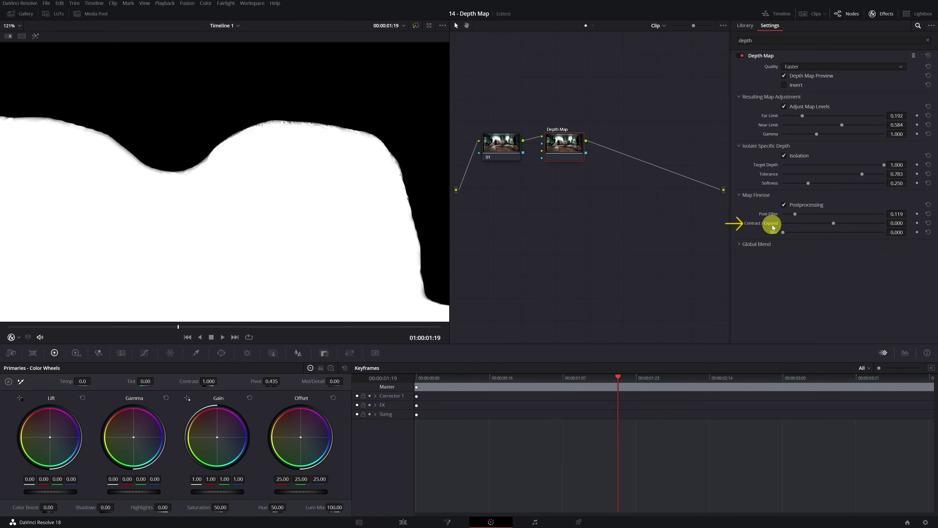
Try a higher Contract / Expand value, reset it to 0.000, and set the map's Blur to 0.040
left_click_drag(834, 223, 879, 222)
left_click(929, 223)
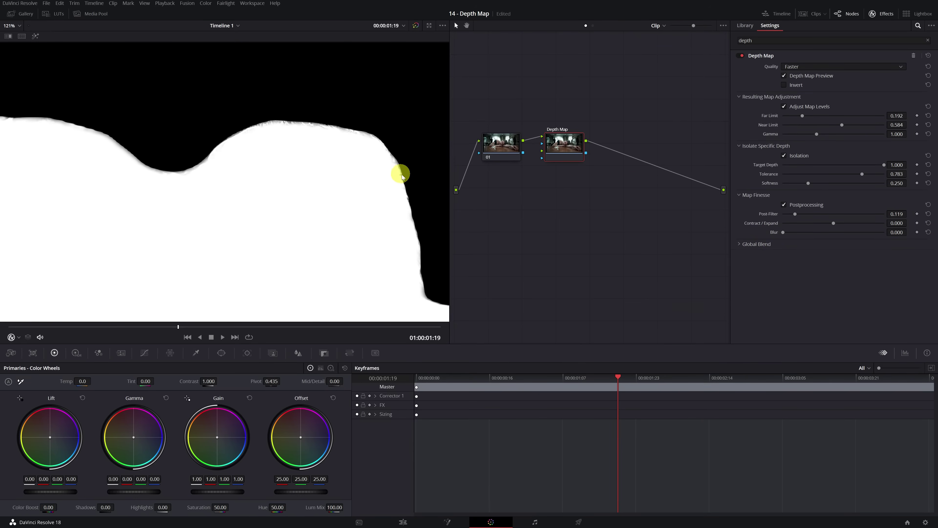
left_click_drag(782, 232, 784, 233)
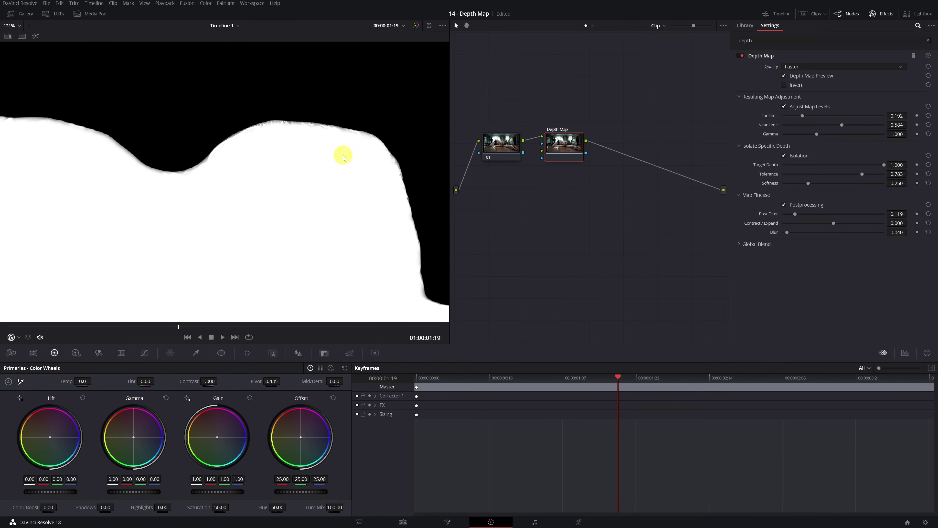
scroll(342, 153, "down", 5)
scroll(247, 241, "down", 3)
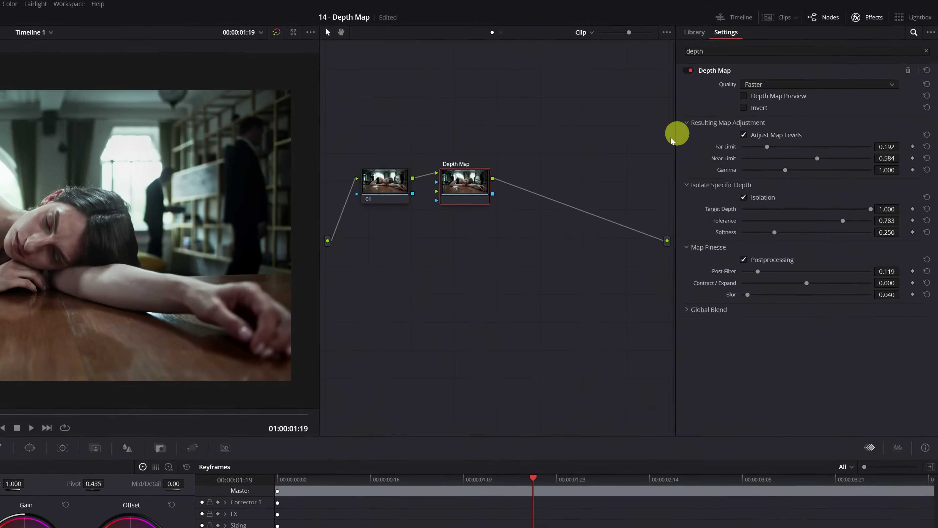
Add a corrector node between the Depth Map node and the output, and feed the Depth Map's key output into its key input
right_click(534, 188)
mouse_move(566, 203)
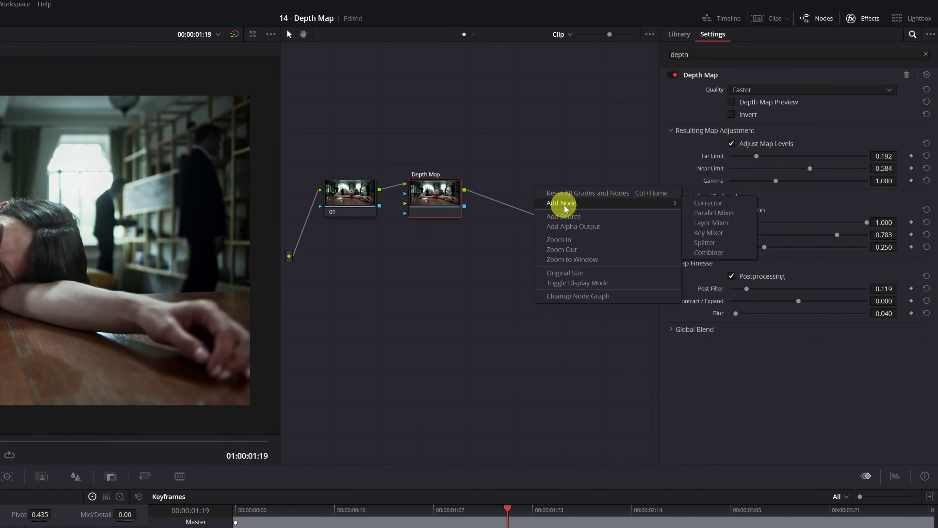
left_click(726, 209)
left_click_drag(534, 181, 563, 188)
left_click_drag(625, 249, 650, 256)
left_click_drag(567, 190, 539, 201)
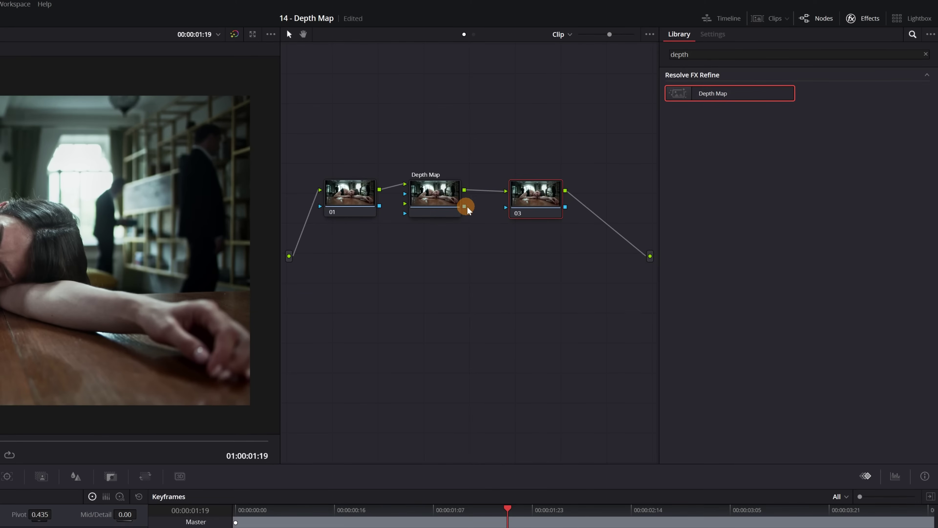
left_click_drag(474, 202, 505, 207)
left_click(550, 206)
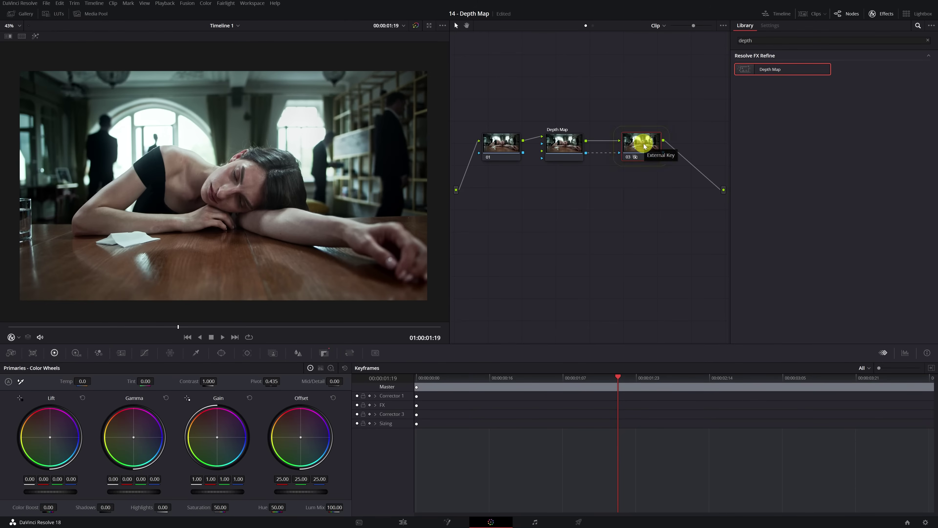
Check node 03's incoming key, try a purple Offset tint on the masked foreground, and reset the primaries
left_click(324, 353)
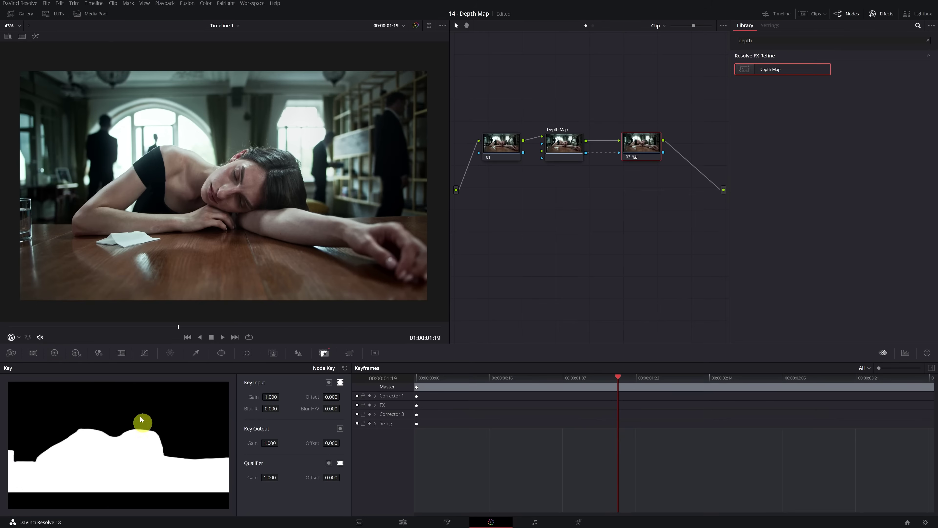
left_click(55, 354)
left_click_drag(299, 434, 292, 428)
left_click_drag(263, 395, 310, 429)
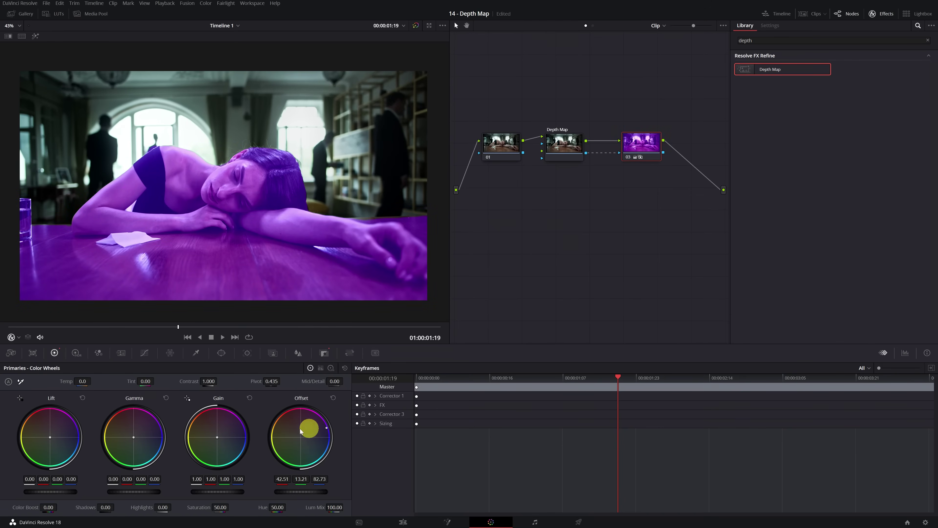
left_click(343, 367)
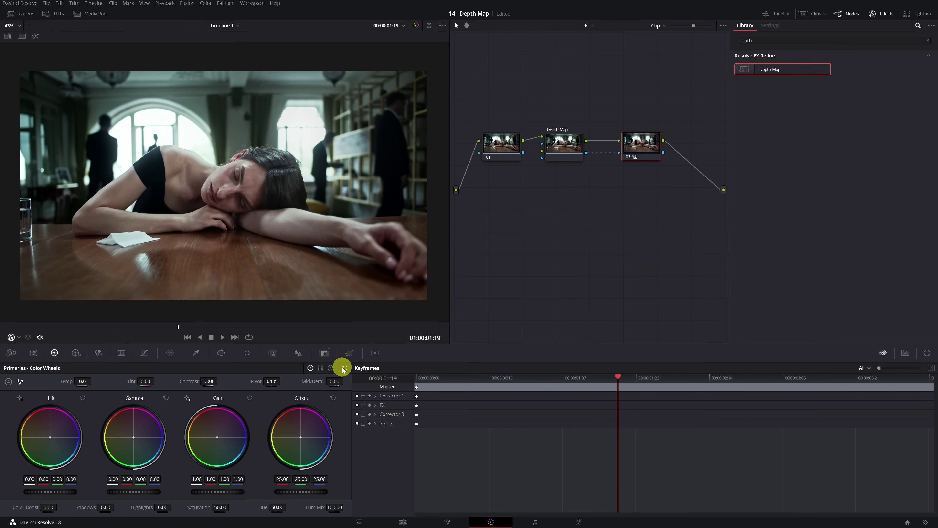
Try Saturation 0.00 and a lowered white point on the custom curve for the masked foreground, and reset the curve
left_click_drag(220, 508, 21, 500)
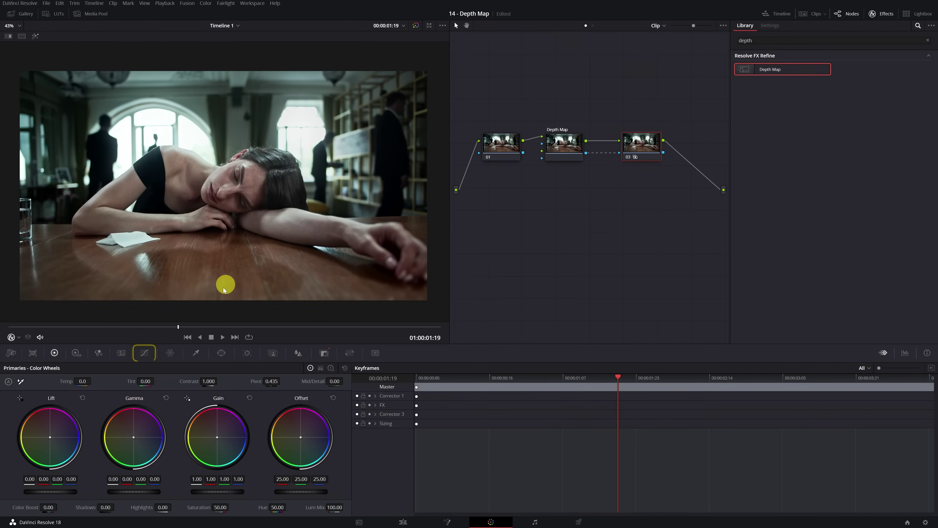
left_click(145, 354)
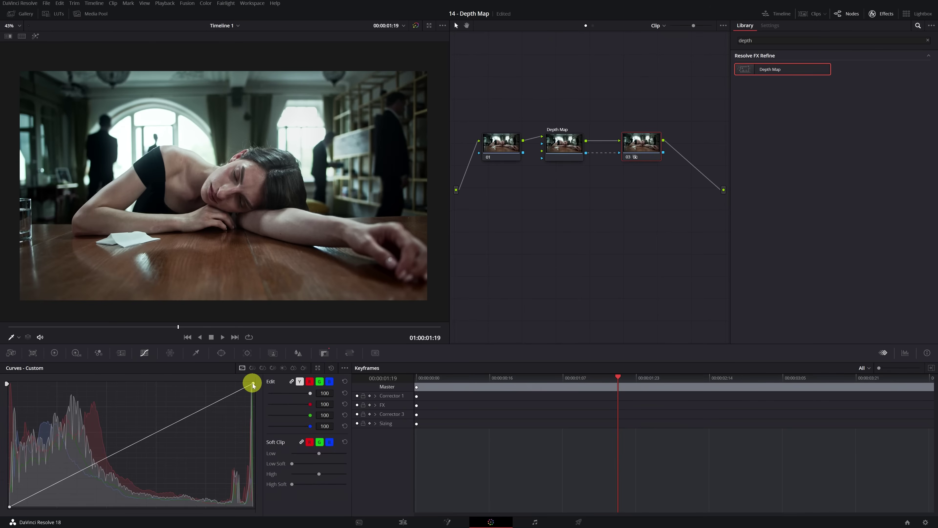
left_click_drag(253, 385, 257, 424)
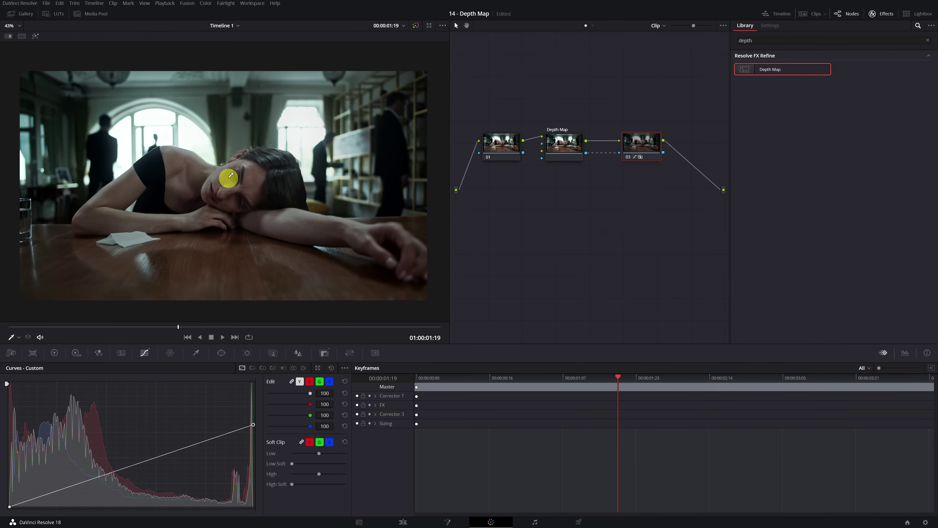
left_click(332, 369)
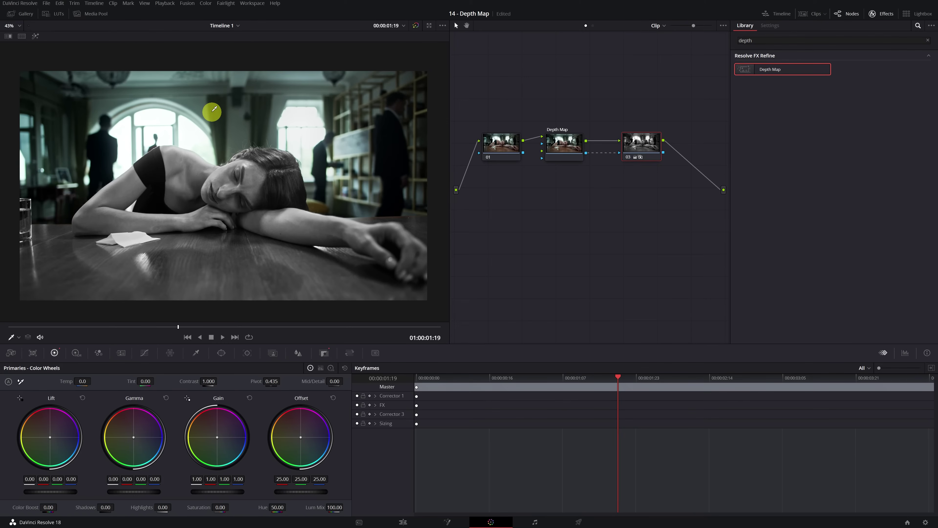
Invert the Depth Map so that its mask covers the background instead of the woman and table
left_click(564, 144)
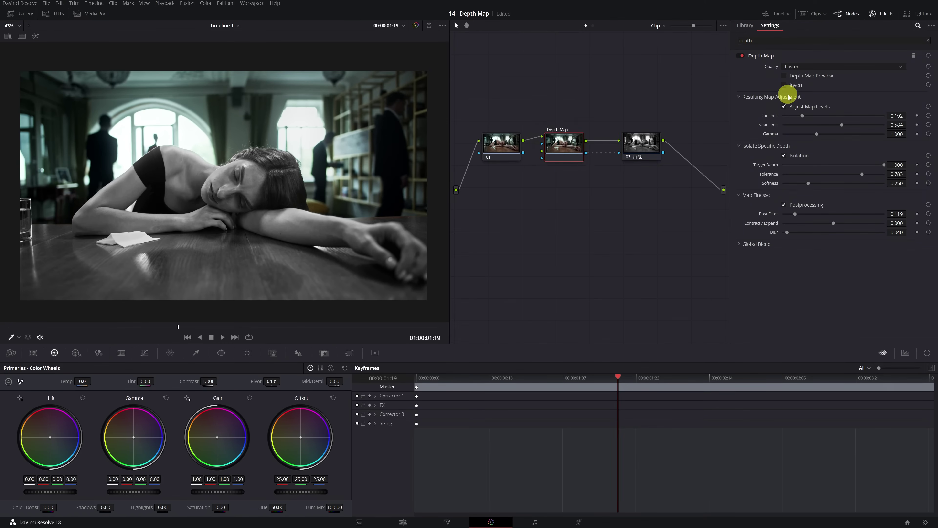
left_click(796, 88)
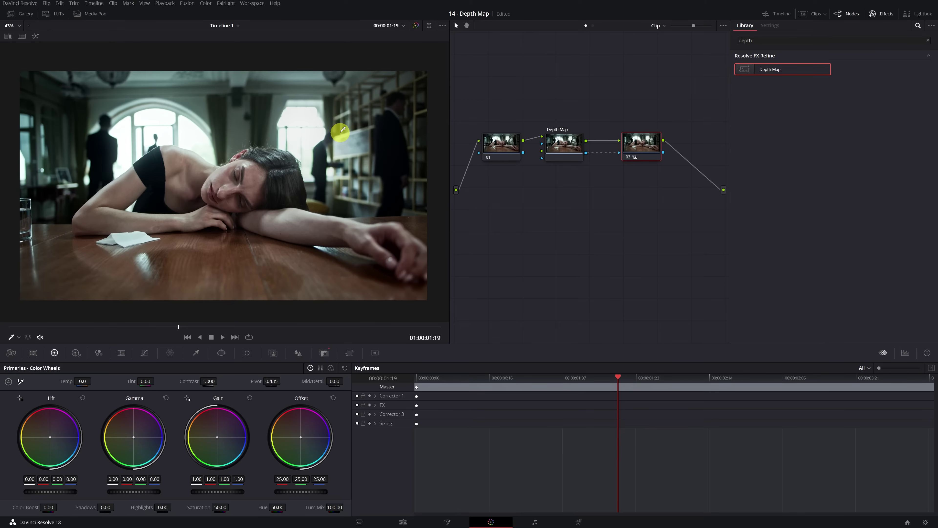
Find the Gaussian Blur effect in the effects library and apply it to node 03
left_click(785, 38)
key("BackSpace")
key("BackSpace")
key("BackSpace")
key("BackSpace")
key("BackSpace")
type("blu")
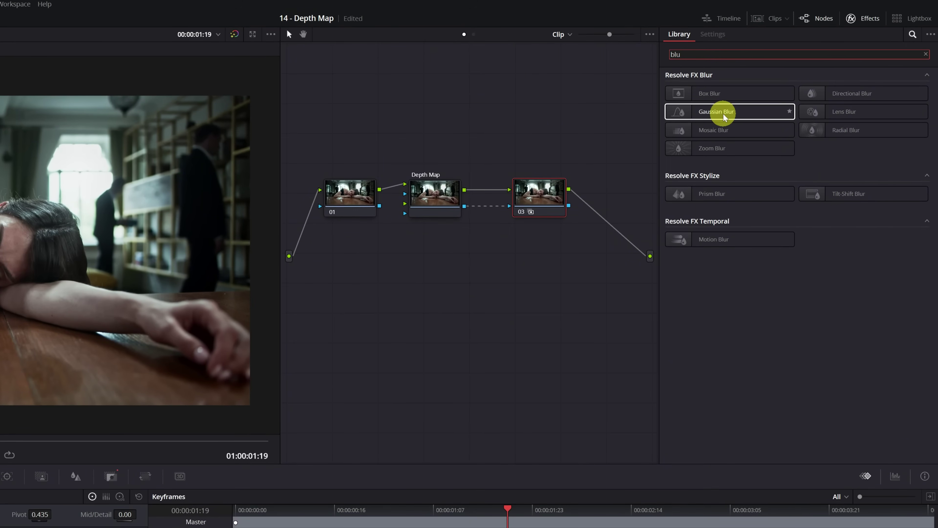
left_click_drag(724, 116, 547, 201)
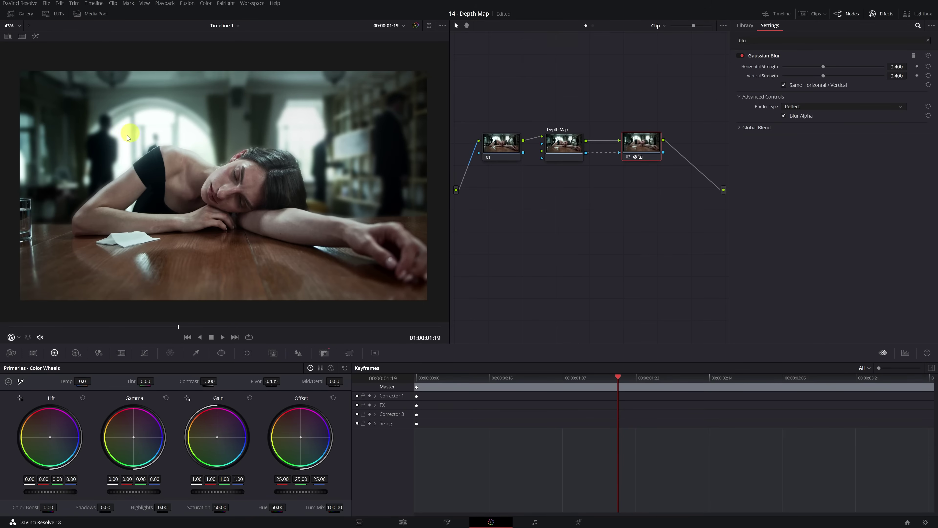
Compare the shot with and without node 03's background blur, and raise the Gaussian Blur strength to about 0.43
left_click(628, 156)
left_click(628, 156)
mouse_move(823, 67)
left_mouse_down()
mouse_move(850, 69)
mouse_move(815, 69)
mouse_move(829, 71)
left_mouse_up()
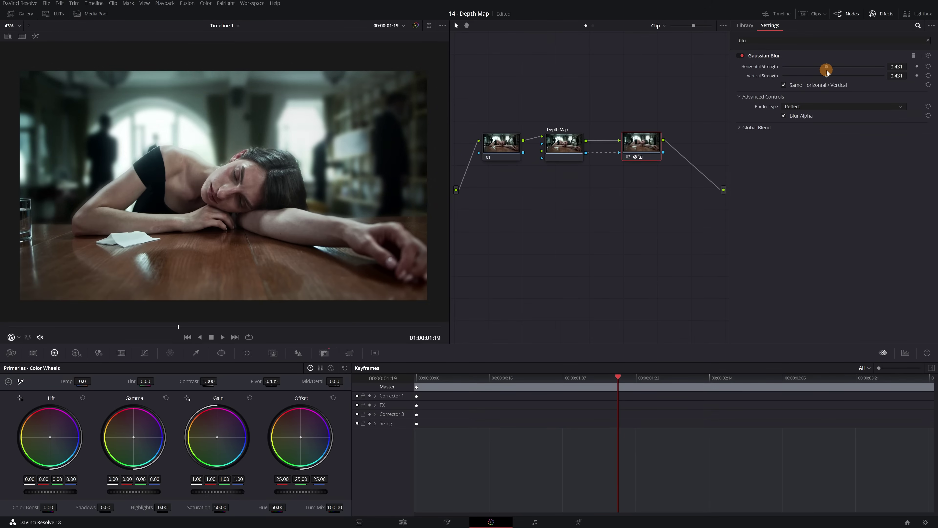
scroll(222, 108, "down", 1)
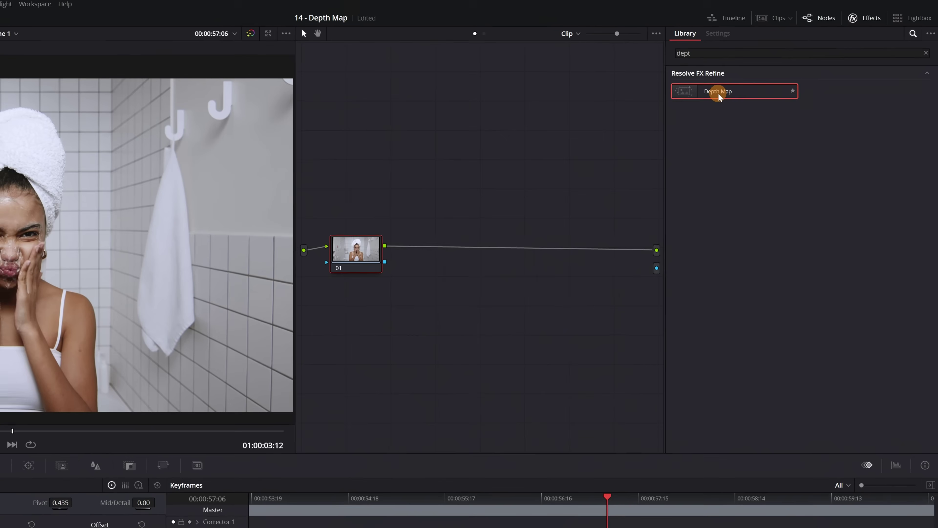
Add a Depth Map node after node 01 on the clip of the woman in the towel, with Quality set to Faster
left_click_drag(714, 94, 479, 255)
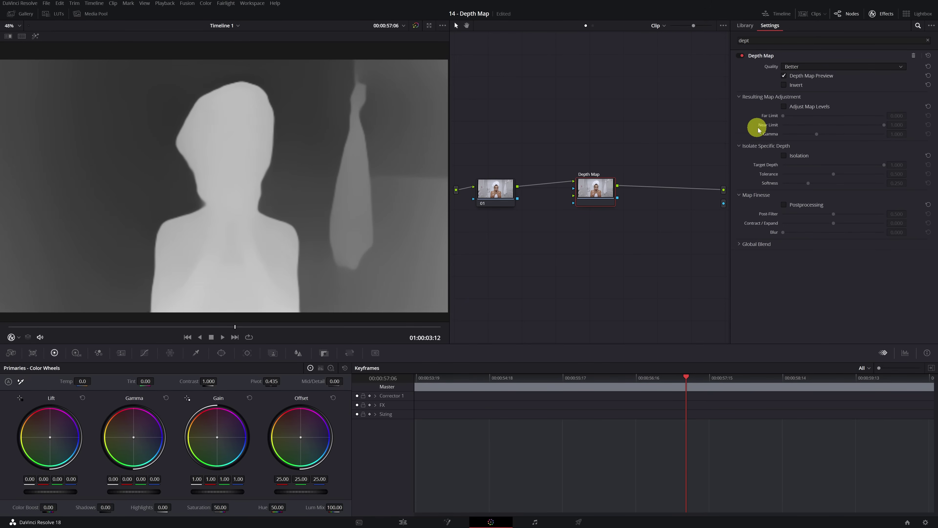
left_click(817, 68)
left_click(813, 74)
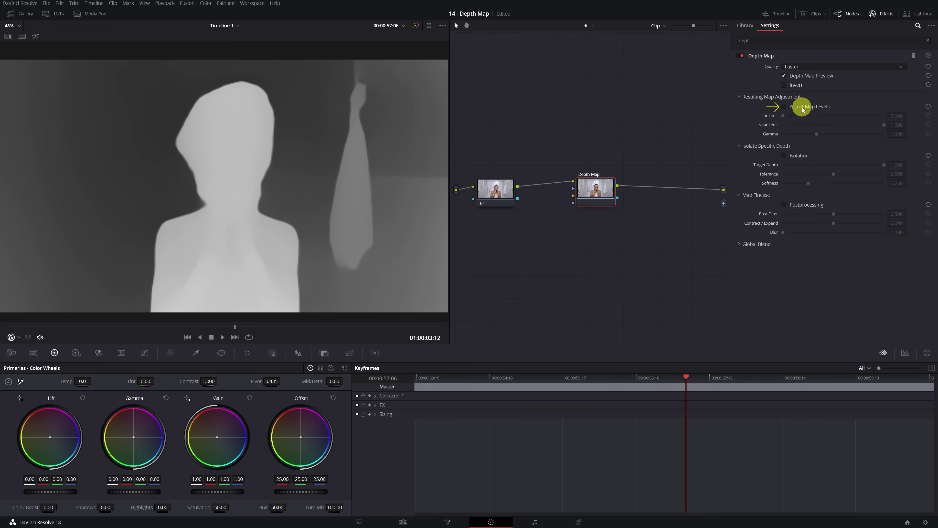
Adjust the map levels to isolate the woman, with Far Limit at 0.489 and Near Limit at 0.594
left_click_drag(783, 116, 833, 119)
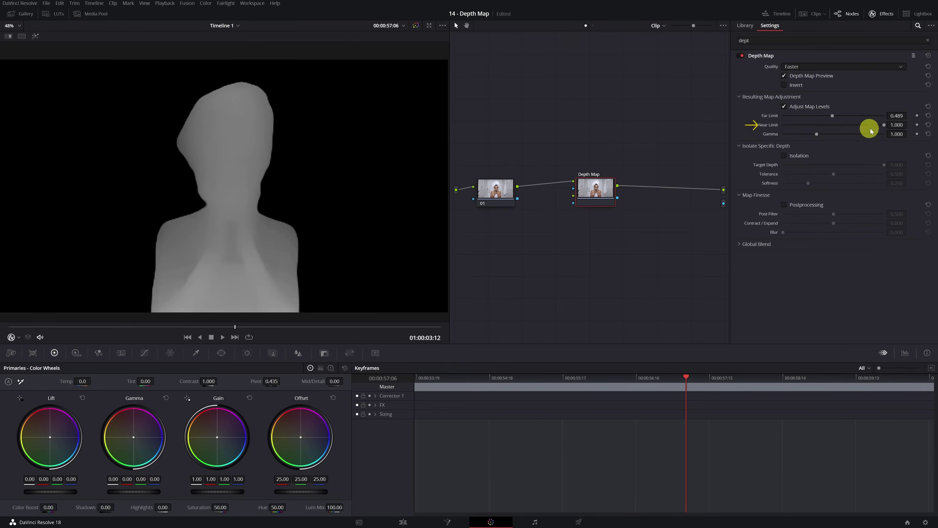
left_click_drag(884, 125, 844, 126)
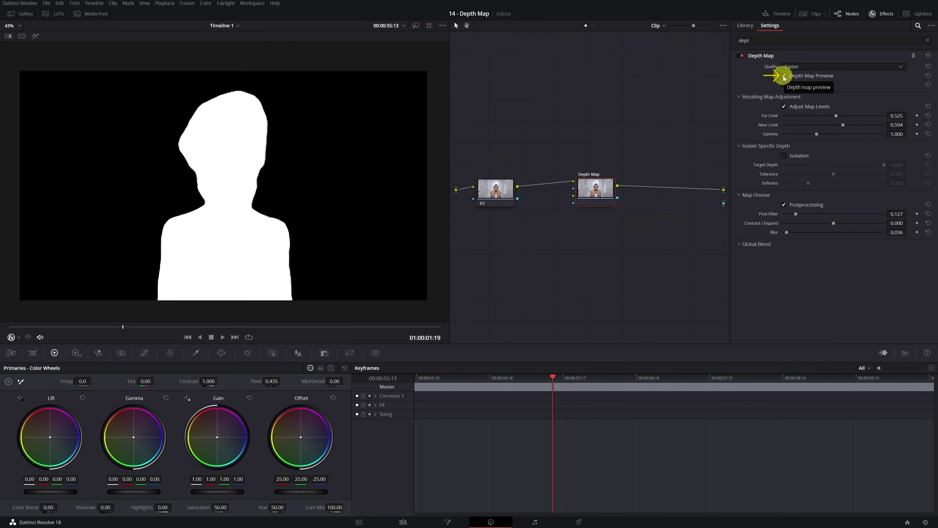
Turn off the depth map preview, add an alpha output to the node graph, and feed the Depth Map's key output into it
left_click(784, 76)
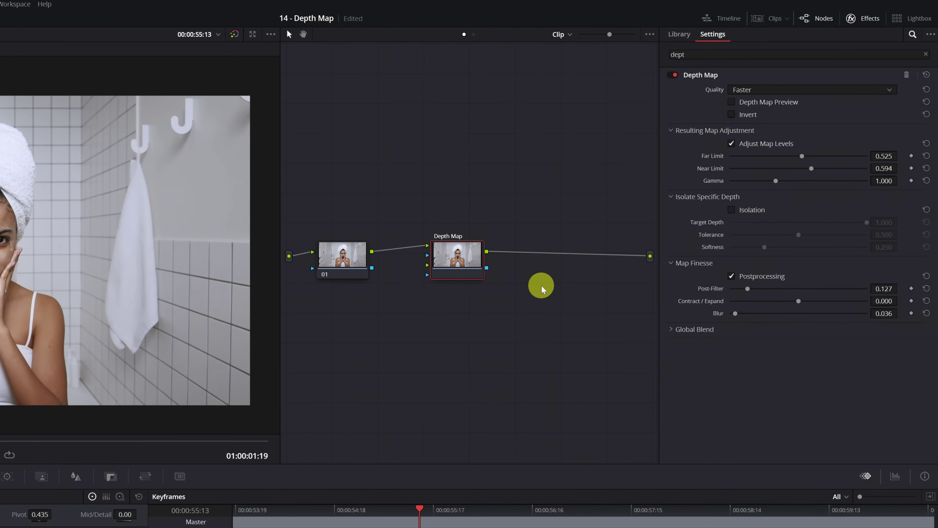
right_click(541, 289)
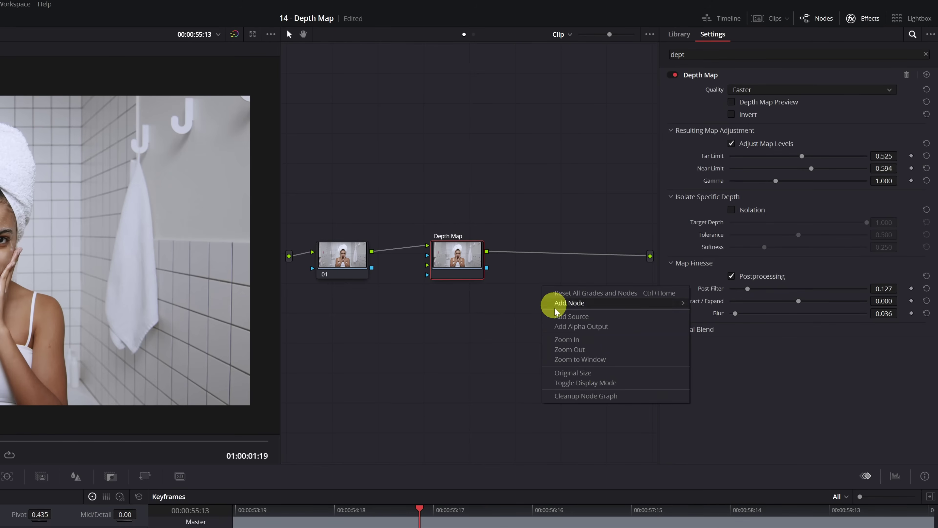
left_click(592, 327)
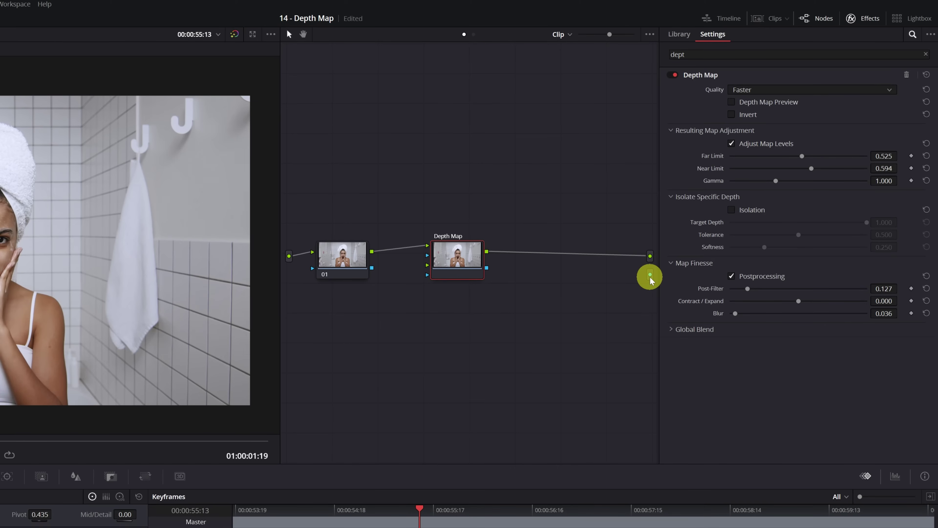
left_click_drag(487, 268, 650, 276)
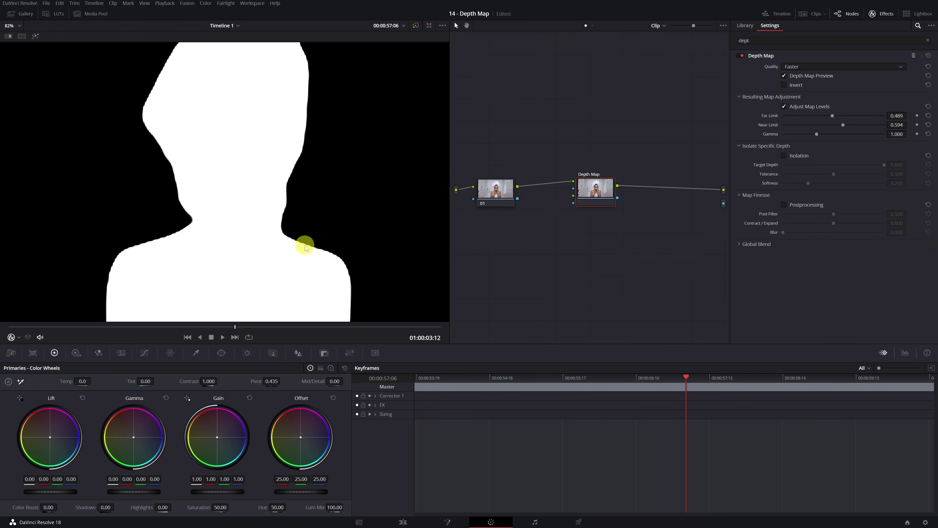
Enable Postprocessing for the depth map and set Post-Filter to 0.127 and Blur to 0.036
left_click(784, 205)
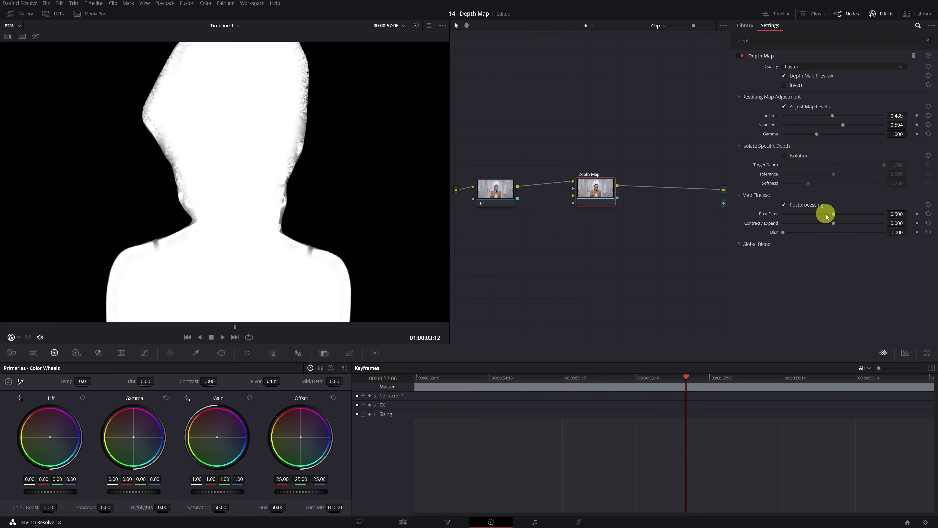
left_click_drag(833, 214, 796, 216)
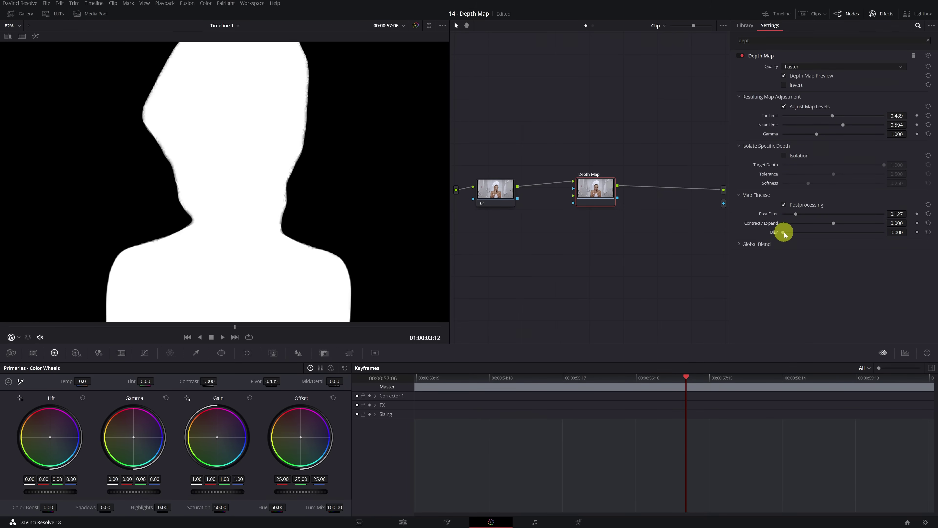
left_click_drag(783, 234, 784, 235)
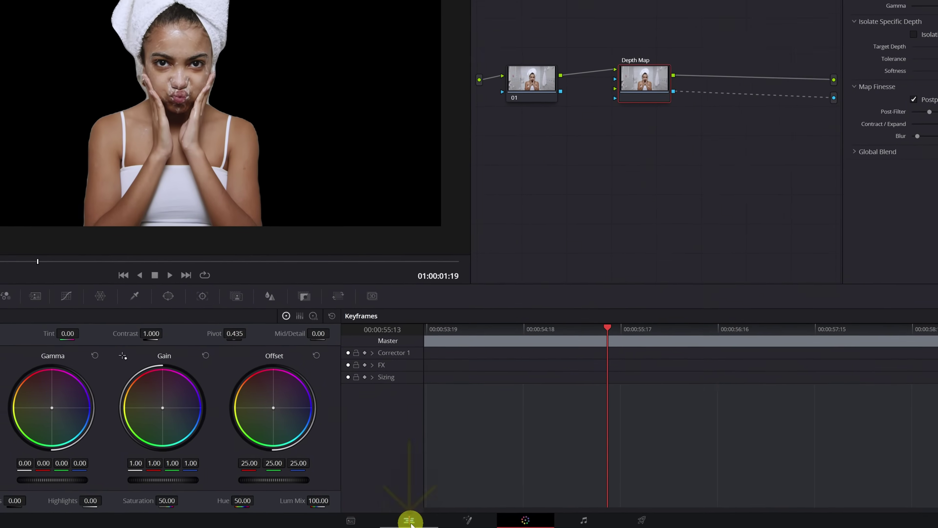
On the Edit page, move the cut-out clip to Video 2 and place the clouds clip beneath it on Video 1, trimmed to match
left_click(409, 520)
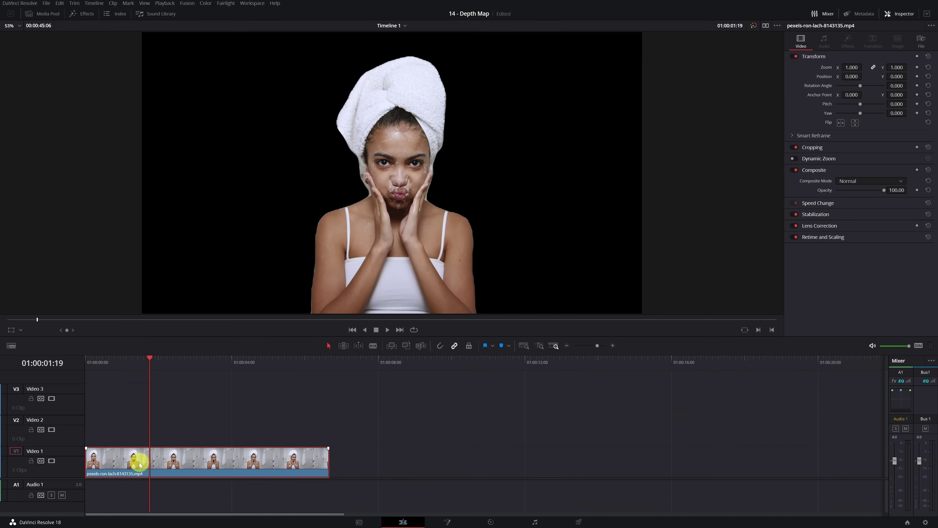
left_click_drag(139, 465, 135, 434)
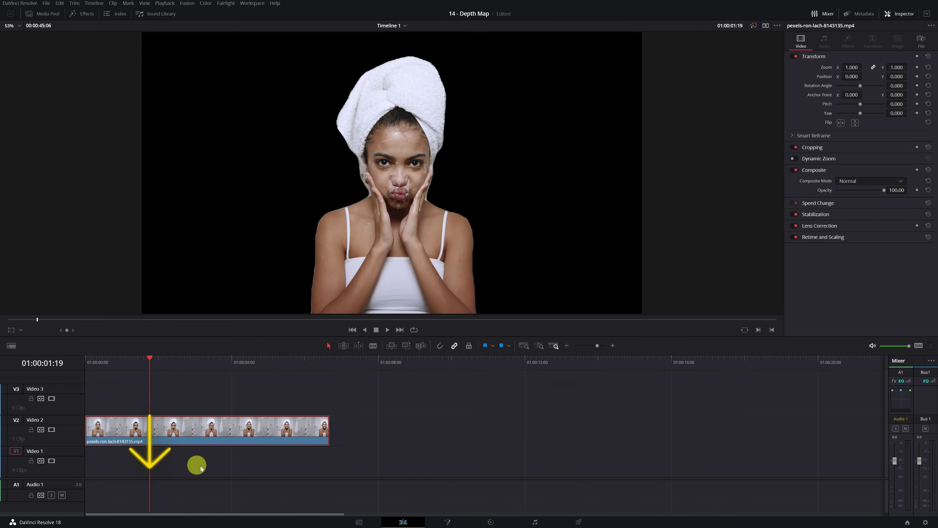
left_click(43, 13)
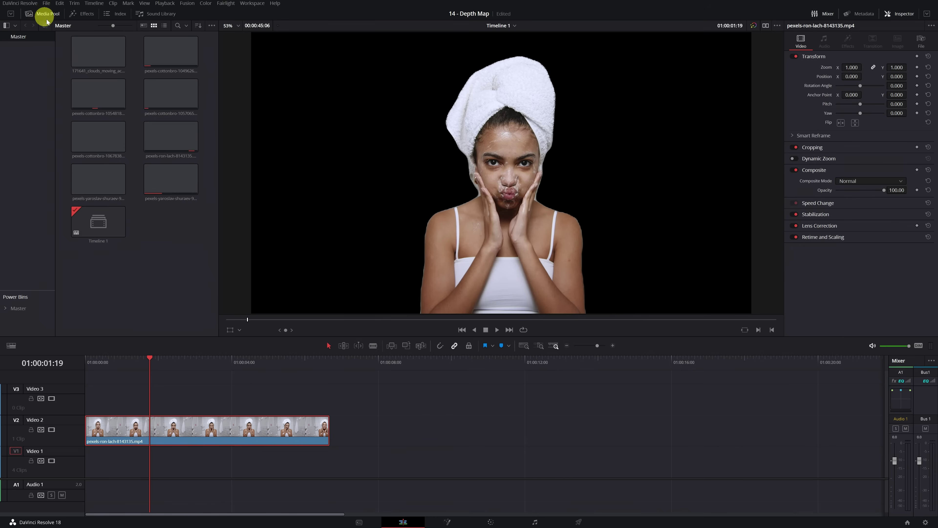
left_click_drag(90, 56, 209, 462)
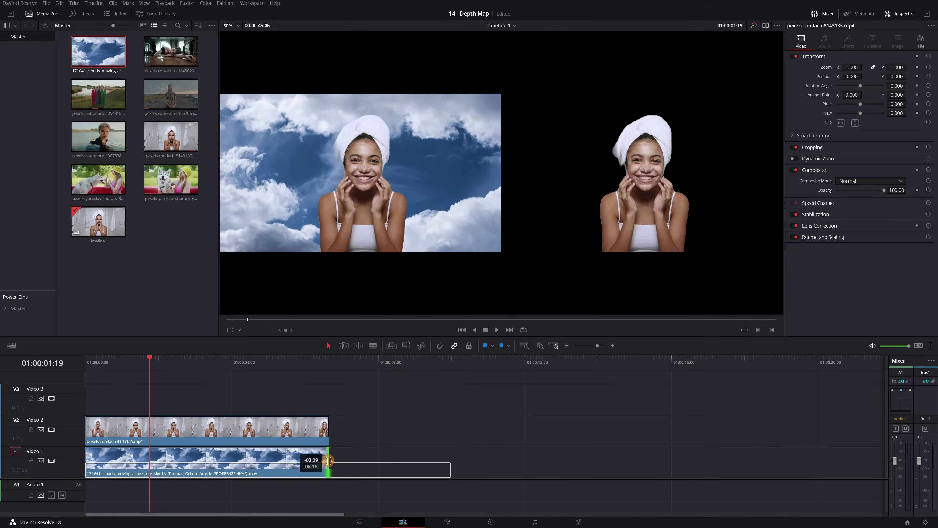
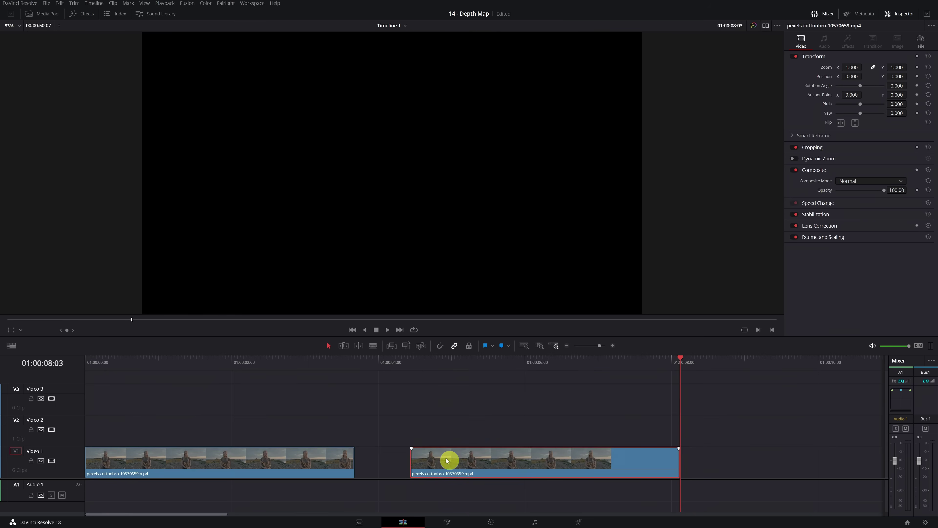
Preview the second clip of the woman holding dried grass, and open the first one on the Color page at 01:00:01:10
left_click(504, 364)
left_click(488, 469)
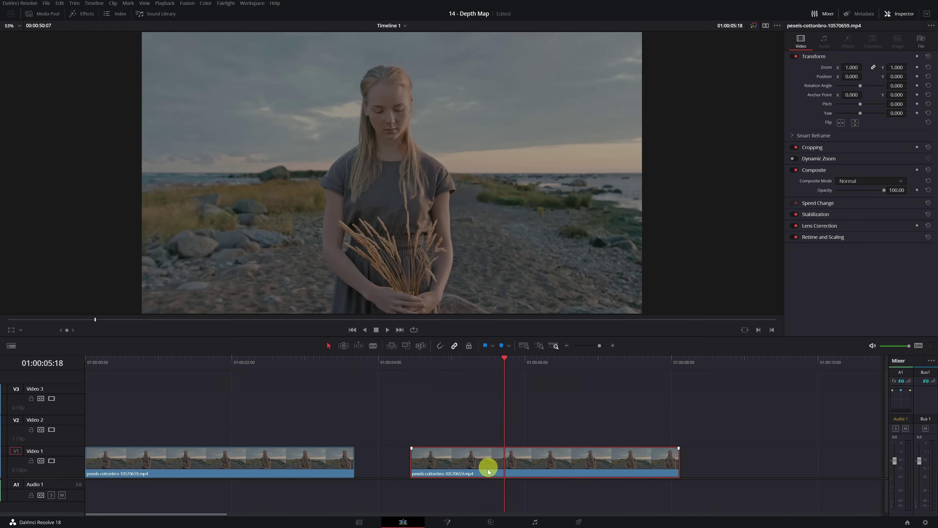
left_click(188, 366)
left_click(189, 456)
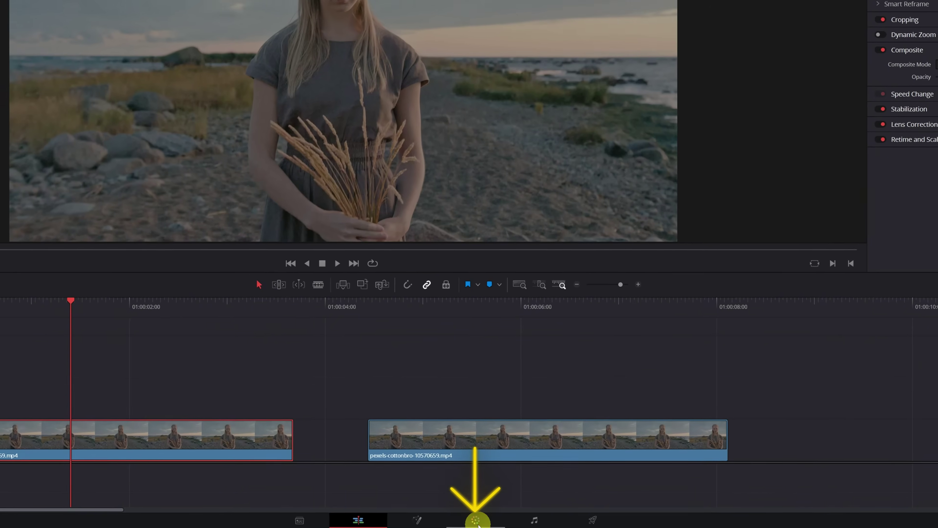
left_click(477, 521)
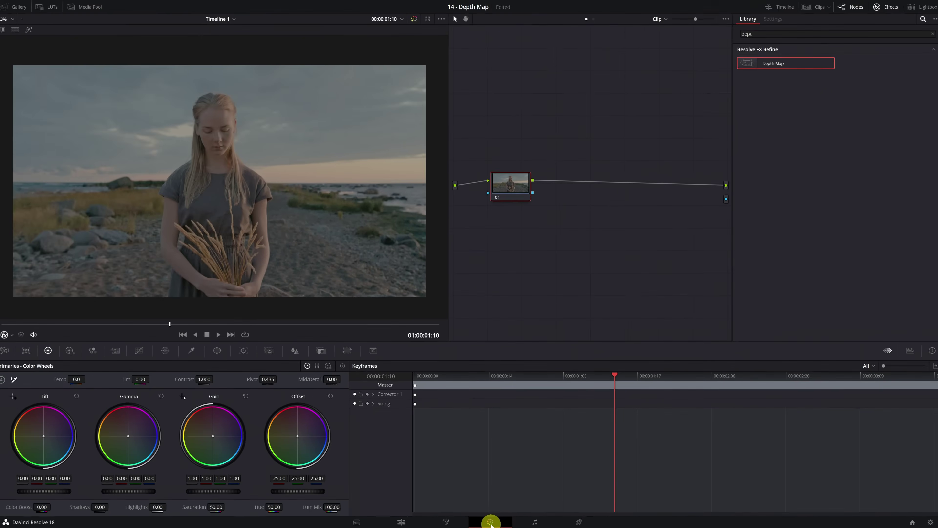
Add a Depth Map node after node 01 and adjust its map levels to Far Limit 0.271 and Near Limit 0.779
left_click(781, 70)
left_click_drag(777, 72, 596, 195)
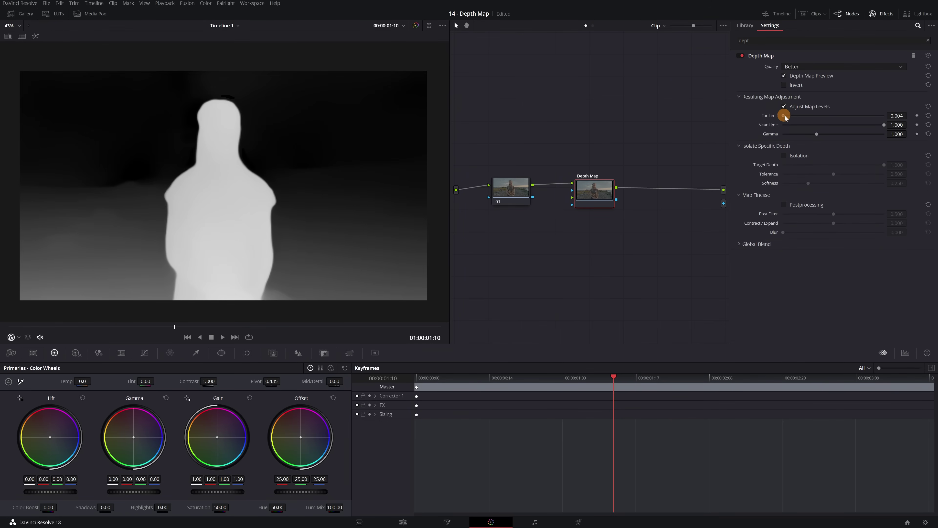
left_click_drag(792, 117, 811, 119)
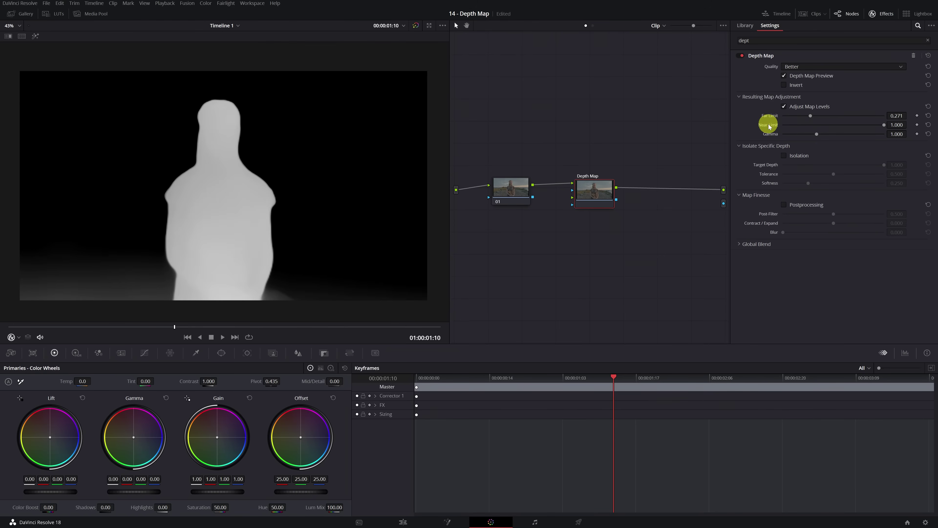
left_click_drag(884, 126, 863, 127)
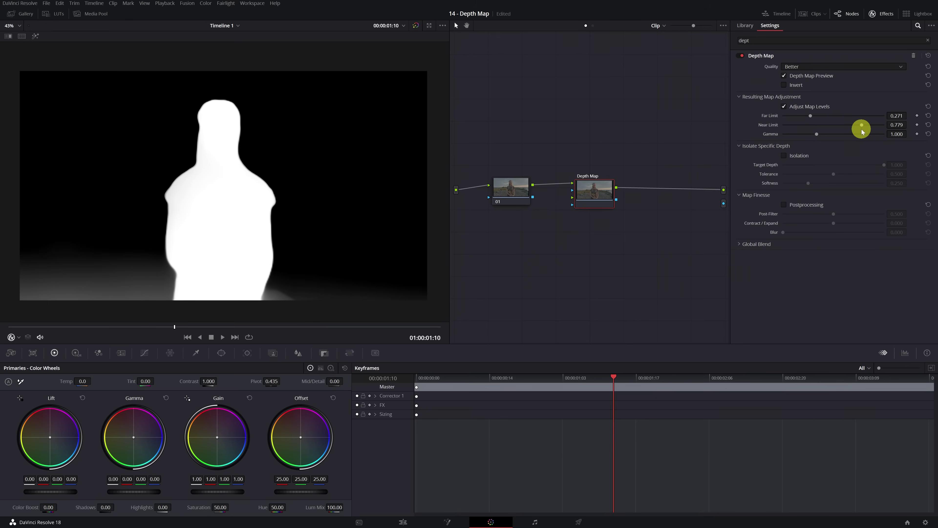
Turn off the depth map preview, add an alpha output to the node graph, and connect the Depth Map node's alpha to it
left_click(785, 77)
right_click(659, 208)
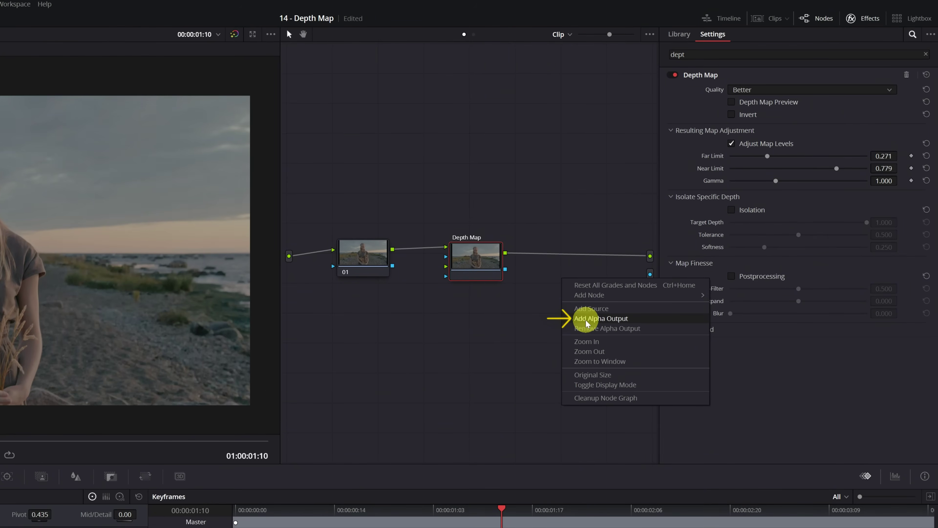
left_click(594, 321)
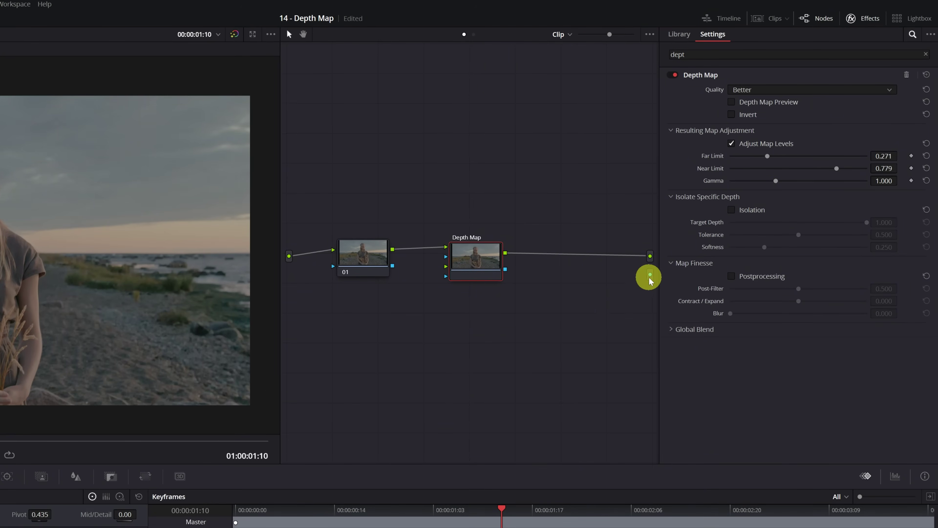
left_click_drag(505, 269, 650, 275)
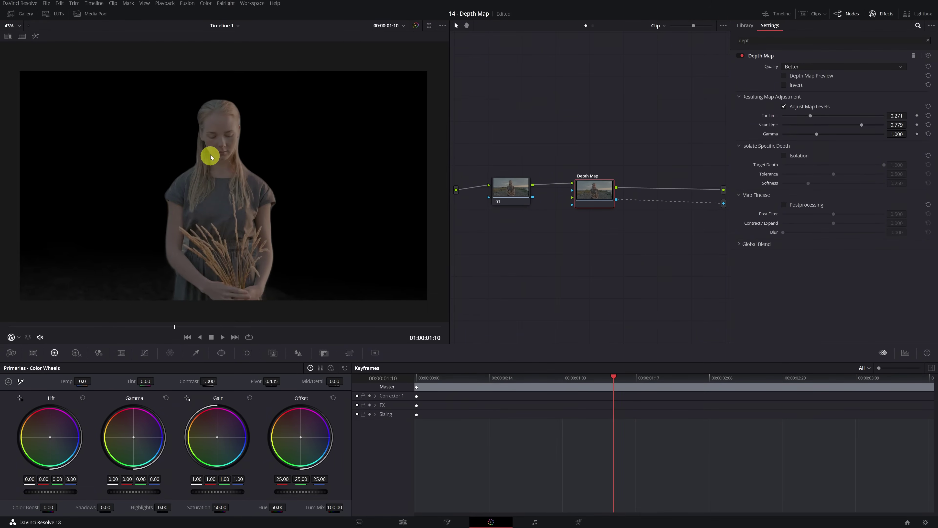
On the Edit page, move the cut-out clip to Video 3 and place the unmasked copy directly beneath it on Video 1
left_click(403, 522)
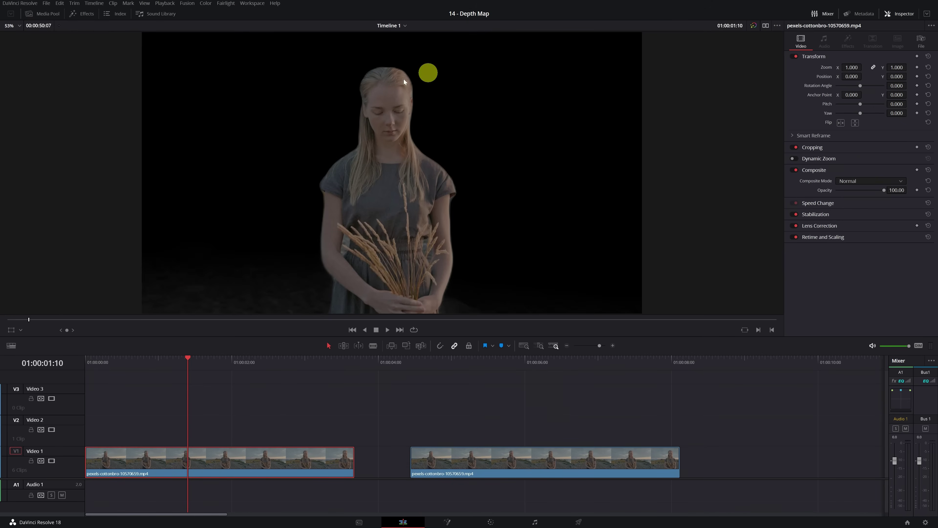
left_click(501, 361)
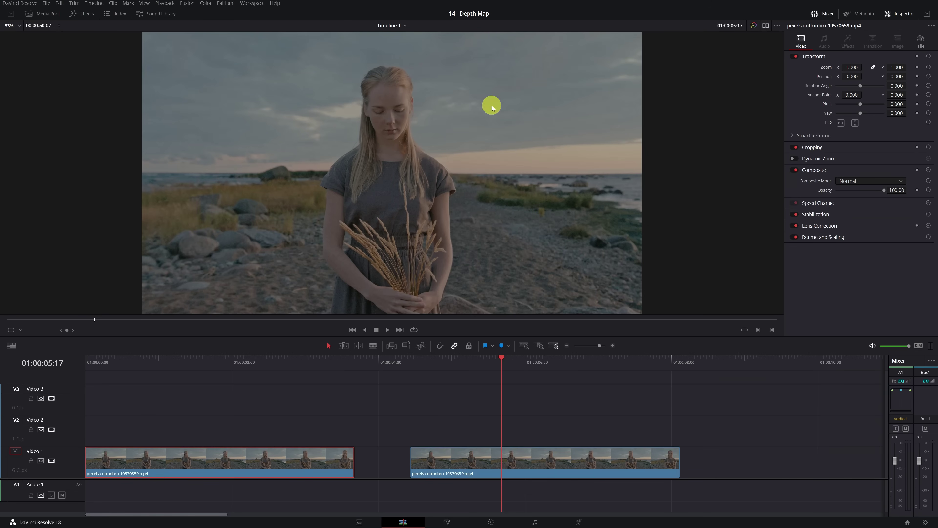
left_click(196, 366)
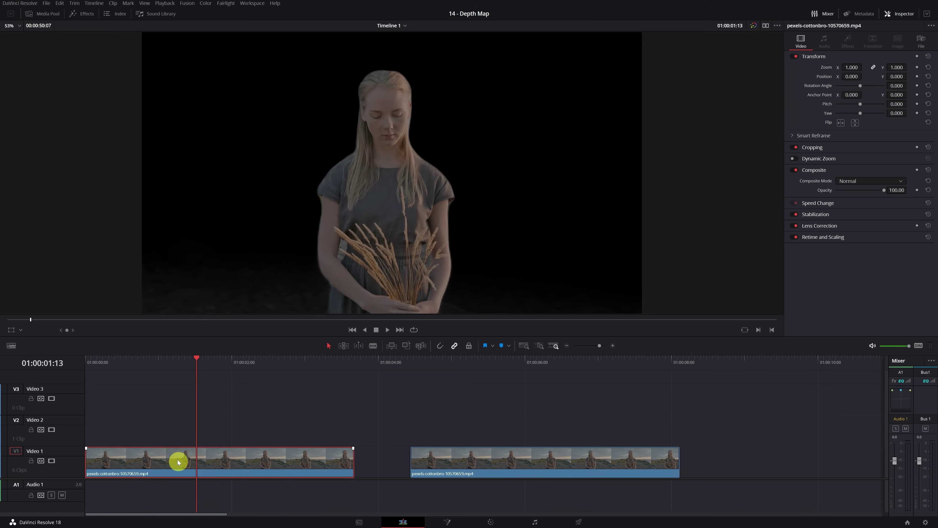
left_click_drag(173, 462, 171, 404)
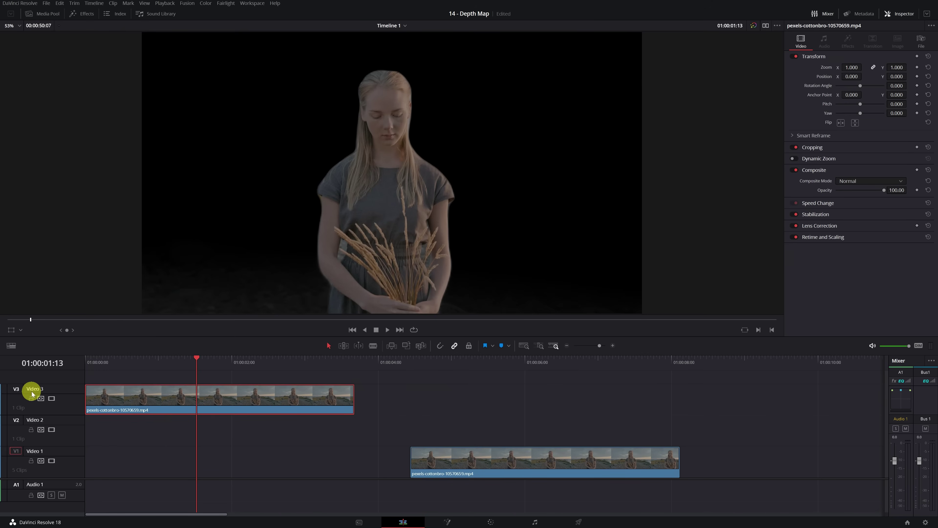
left_click(492, 464)
left_click(495, 362)
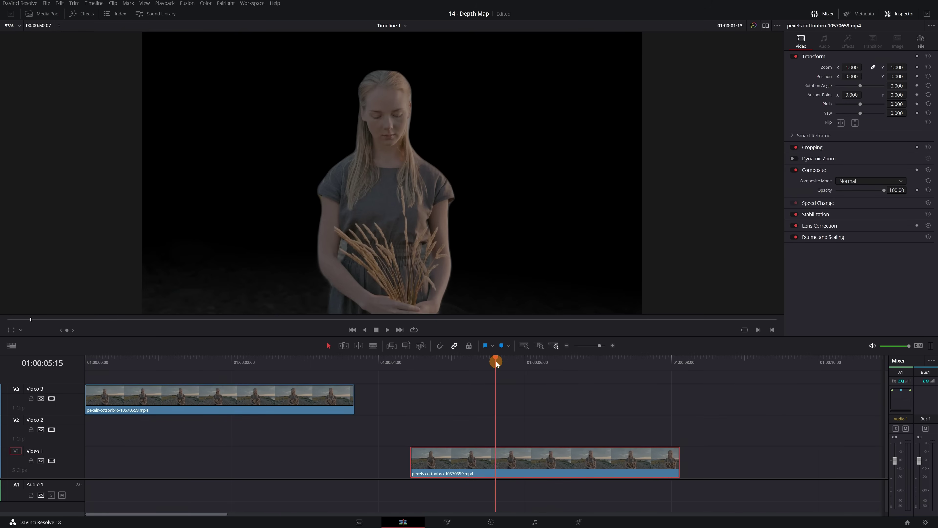
left_click_drag(278, 369, 243, 365)
left_click_drag(496, 458, 163, 474)
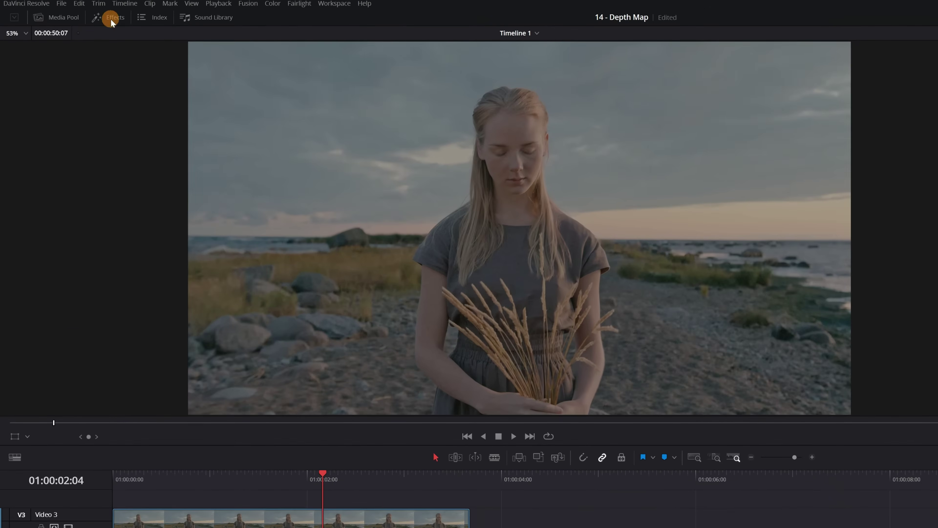
Add a basic Text title on Video 2 between the two clips, aligned to their start and trimmed to their length
left_click(83, 16)
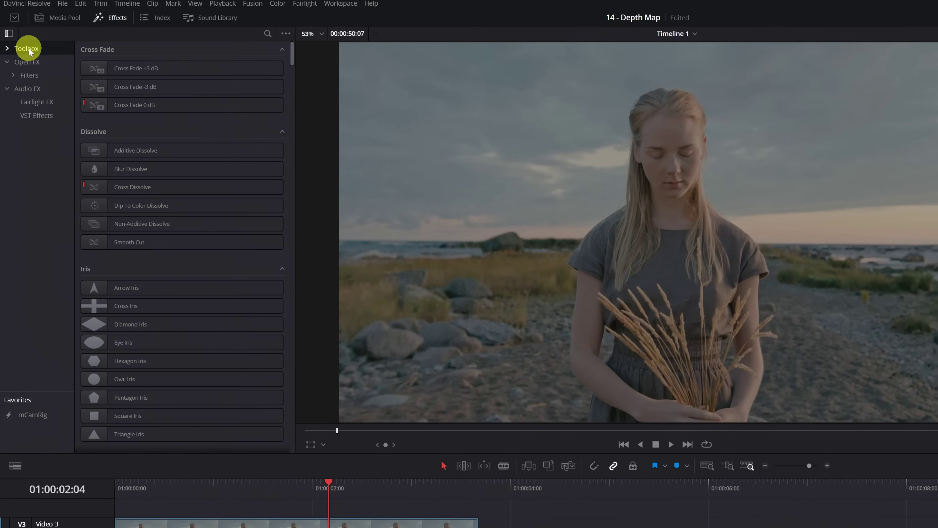
left_click(7, 48)
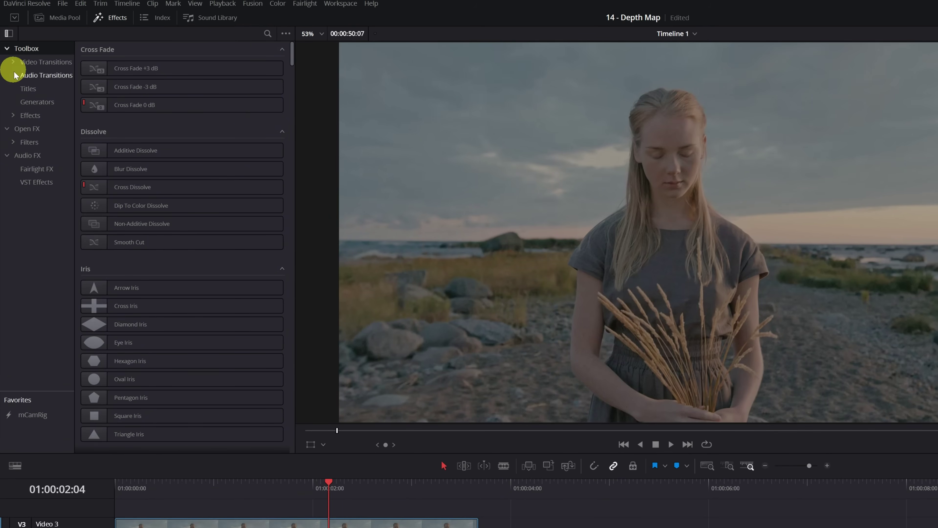
left_click(29, 89)
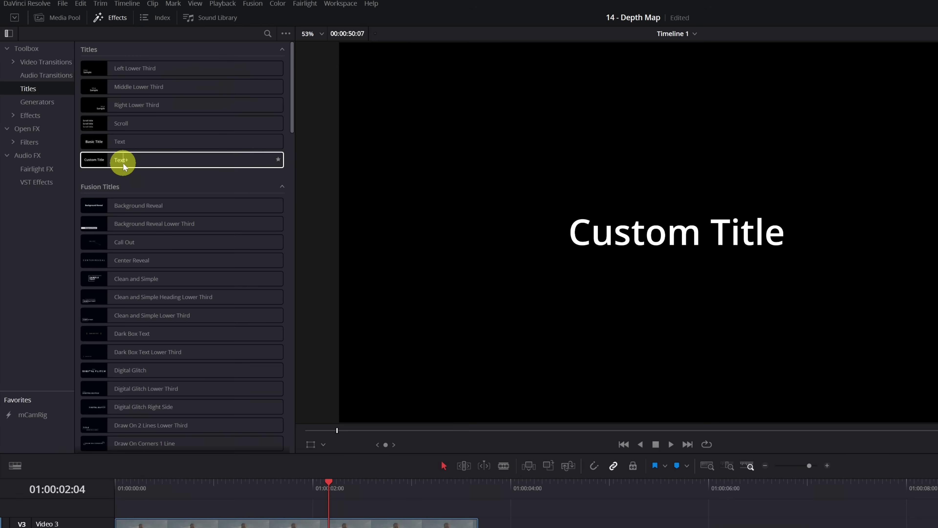
left_click_drag(123, 142, 218, 527)
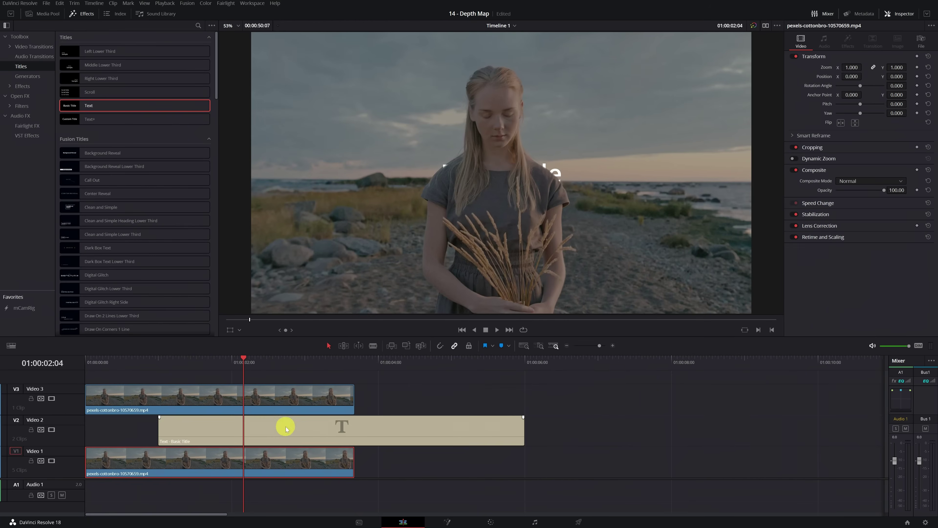
left_click_drag(286, 426, 210, 435)
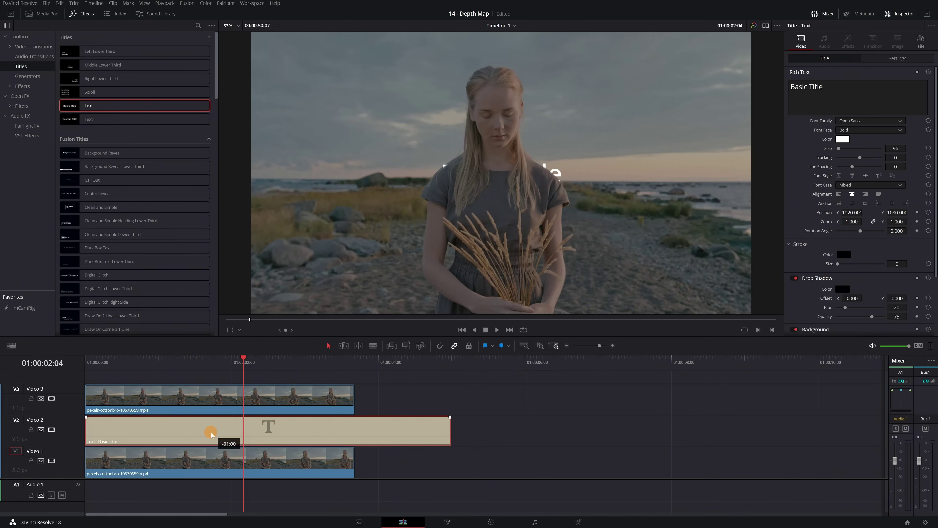
left_click_drag(450, 429, 355, 431)
left_click(308, 435)
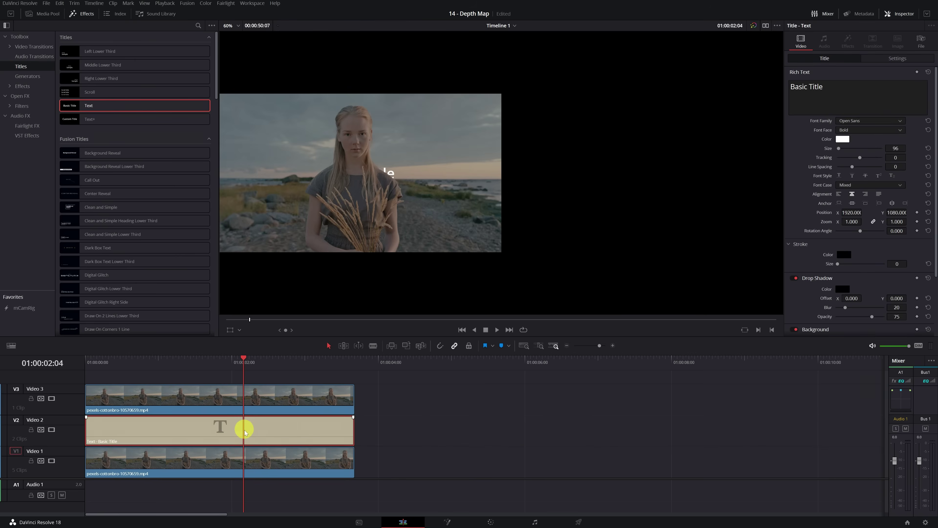
Set the title's size to 340 and adjust its position in the transform settings
left_click(896, 148)
type("345")
left_click(522, 266)
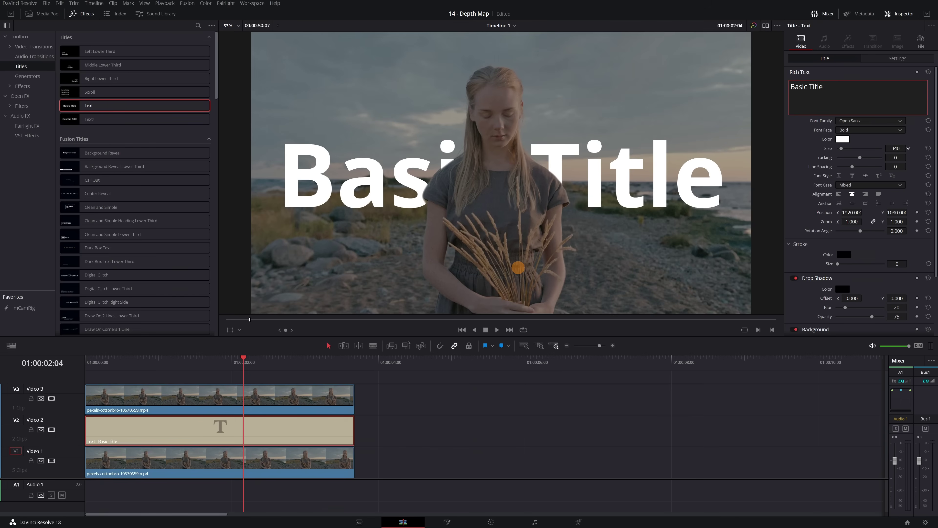
left_click(895, 60)
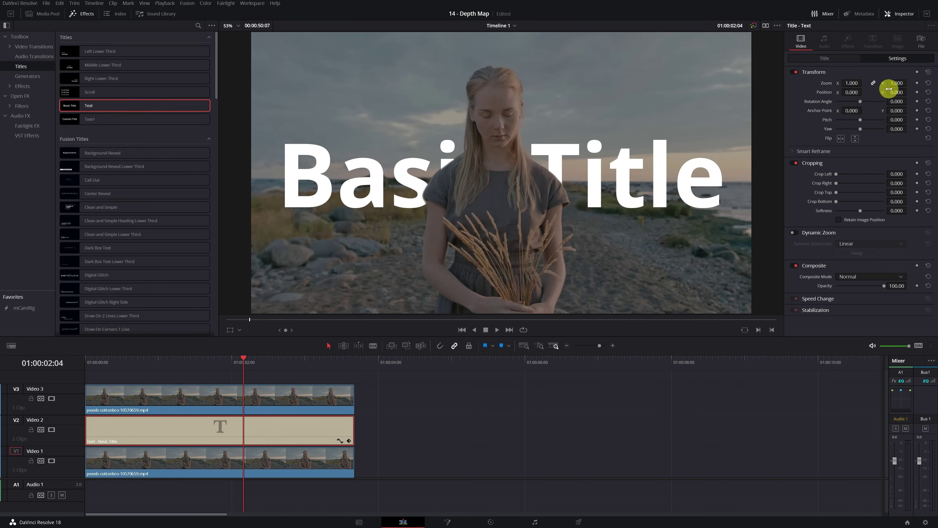
left_click_drag(909, 91, 56, 266)
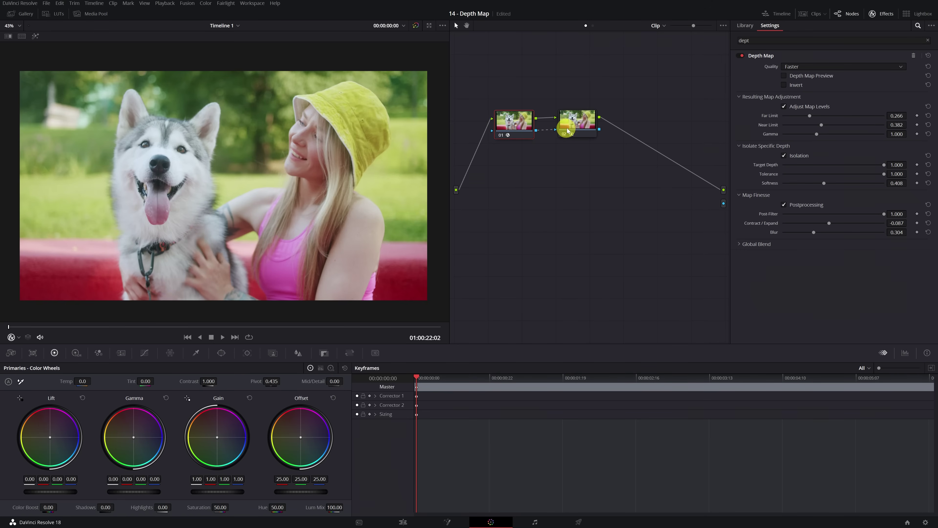
Tint node 02 of the woman-and-husky clip green with Offset -58.73, 54.70, -29.54, and scrub through the clip to check the mask
left_click(574, 124)
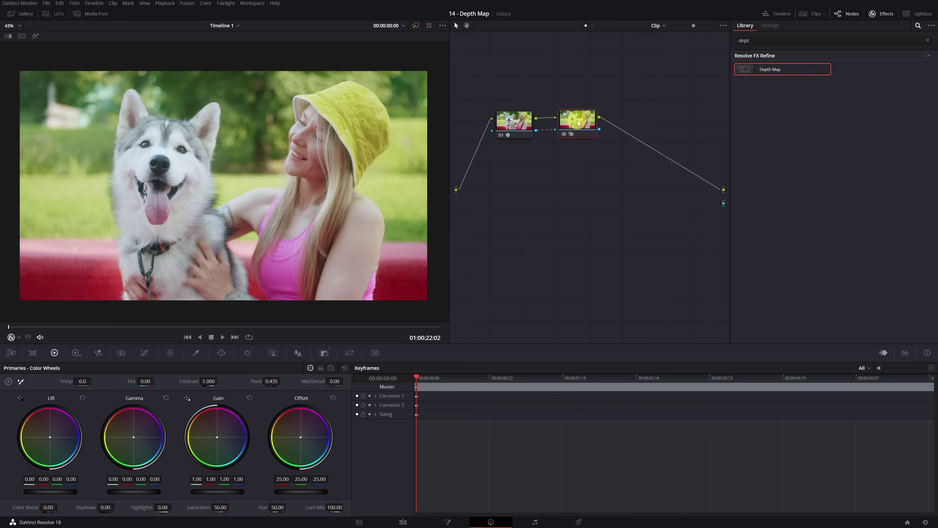
left_click_drag(549, 133, 581, 129)
left_click_drag(455, 292, 465, 314)
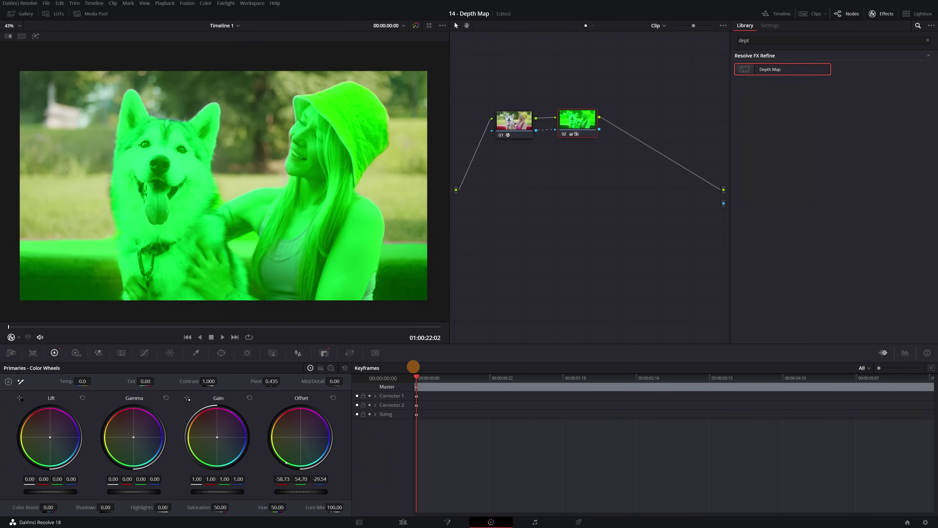
left_click_drag(139, 329, 163, 328)
left_click_drag(195, 394, 215, 393)
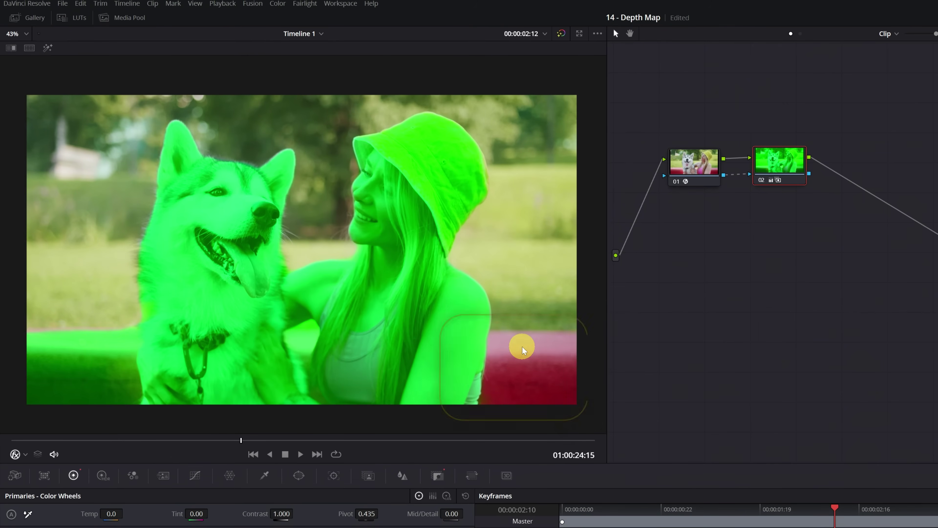
left_click_drag(167, 442, 422, 424)
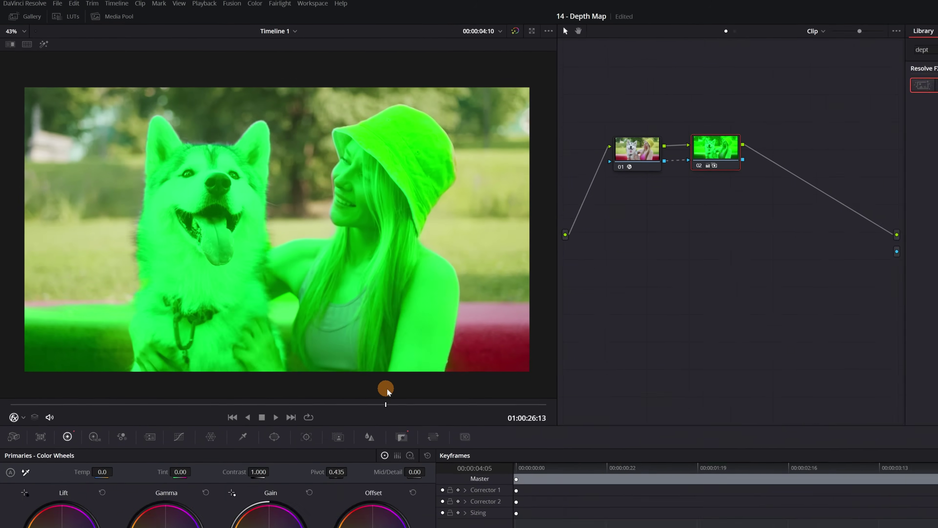
left_click_drag(387, 388, 540, 372)
mouse_move(435, 300)
left_mouse_down()
mouse_move(378, 304)
mouse_move(369, 326)
left_mouse_up()
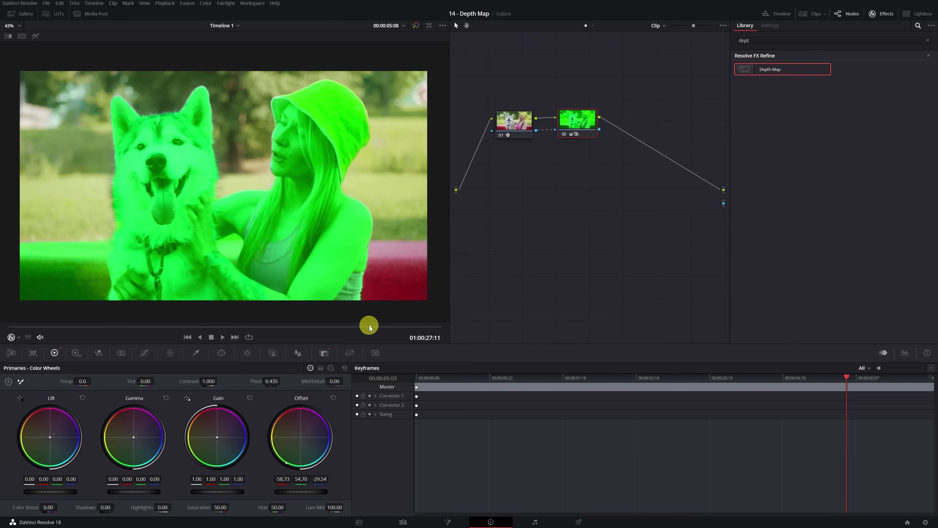
Invert the depth map on node 01 and check the background selection at 01:00:27:17
left_click(517, 125)
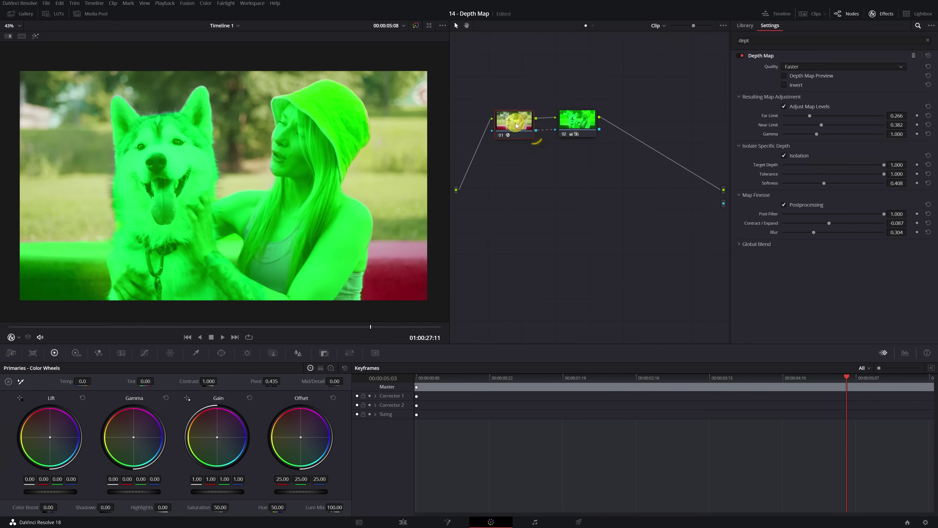
left_click(784, 85)
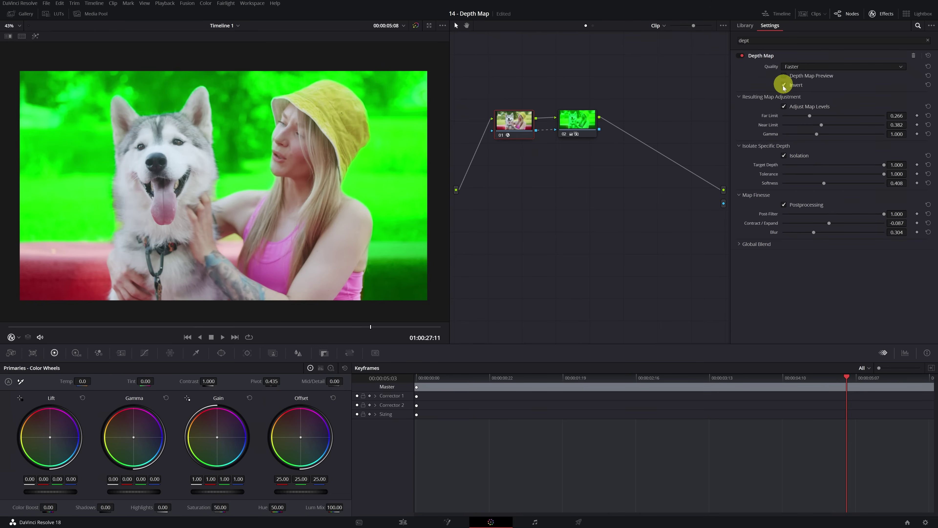
mouse_move(369, 326)
left_mouse_down()
mouse_move(397, 327)
mouse_move(387, 329)
left_mouse_up()
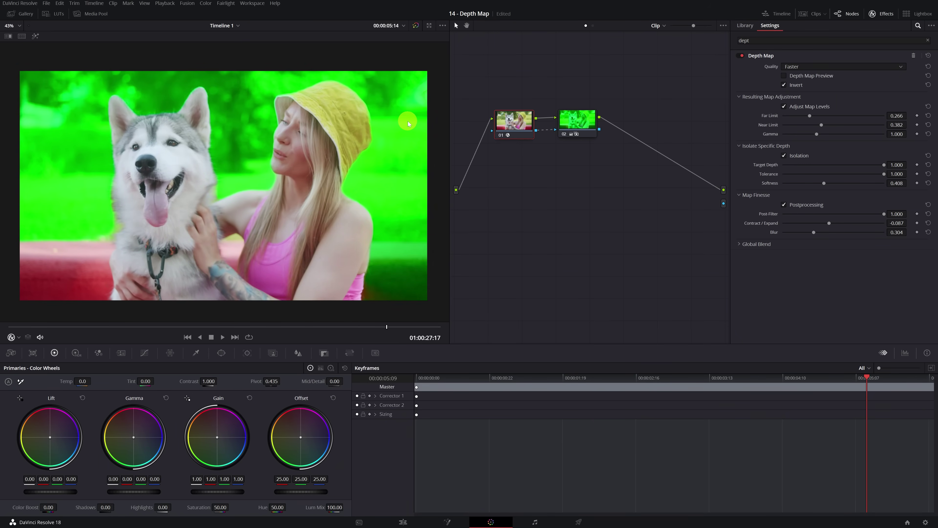
On node 02, draw a curve window around the red bench area beside the woman's arm in the frame's lower-right corner, and invert it
left_click(587, 121)
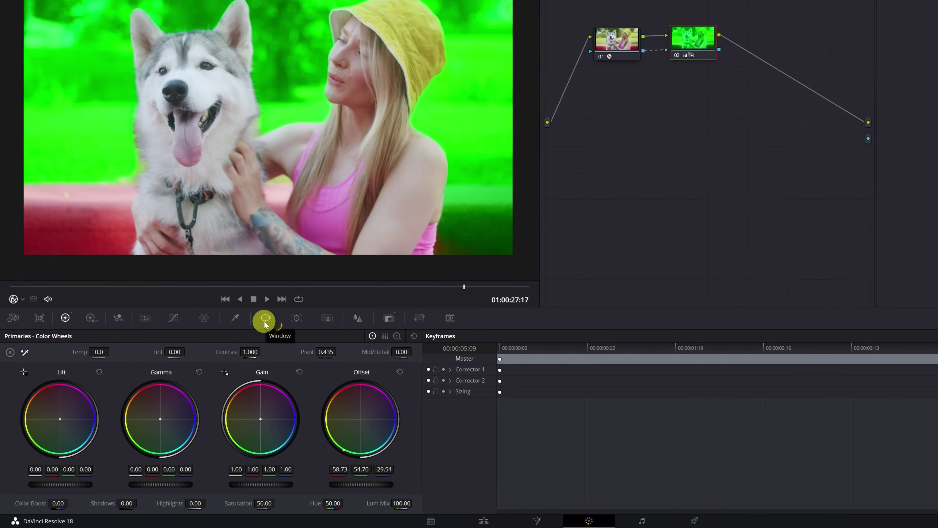
left_click(264, 320)
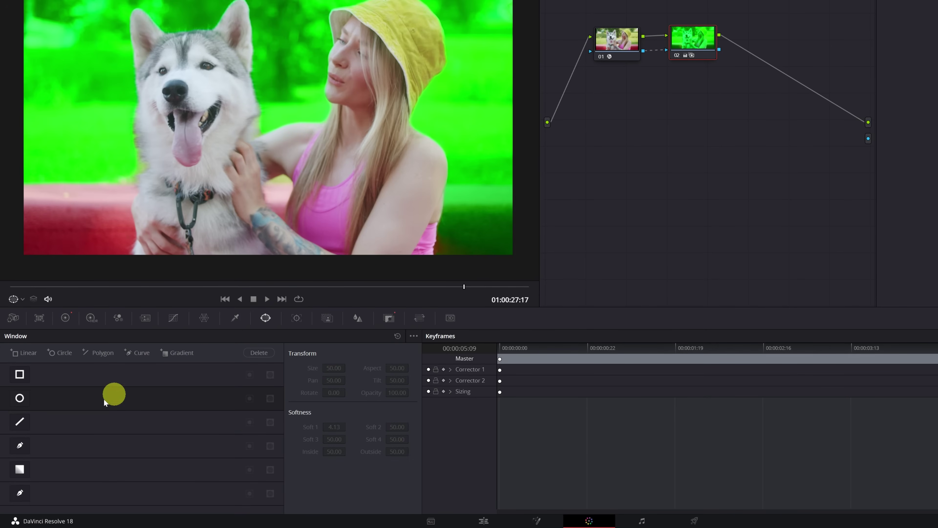
left_click(20, 447)
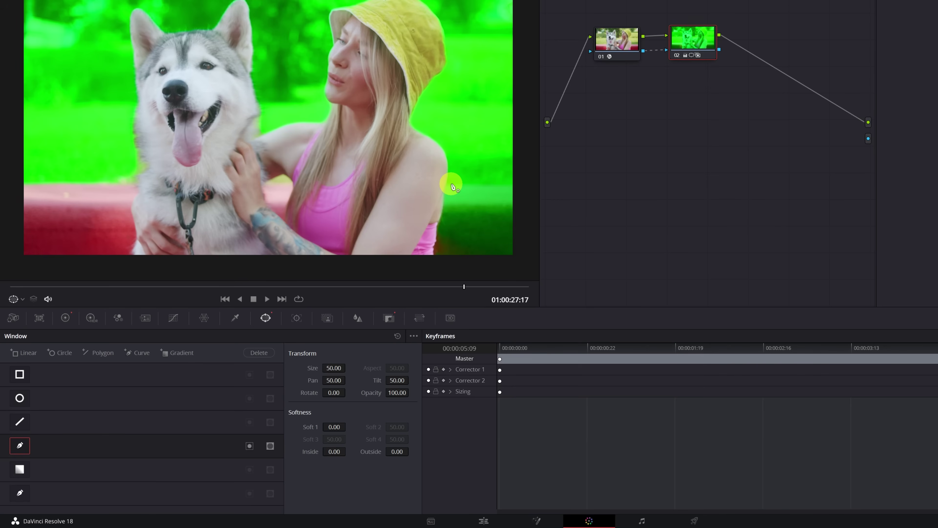
left_click(443, 183)
left_click(522, 186)
left_click(522, 263)
left_click(421, 265)
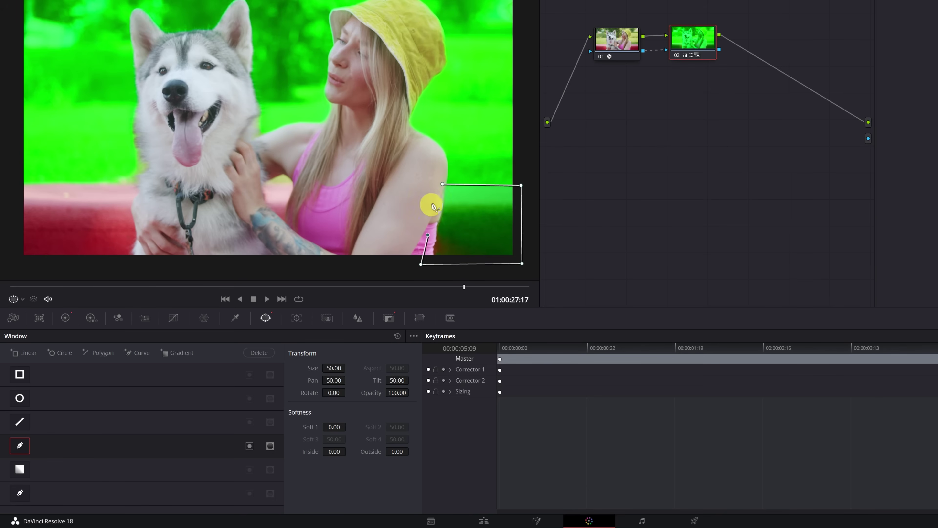
left_click(443, 184)
left_click_drag(522, 186, 521, 182)
left_click_drag(441, 184, 440, 183)
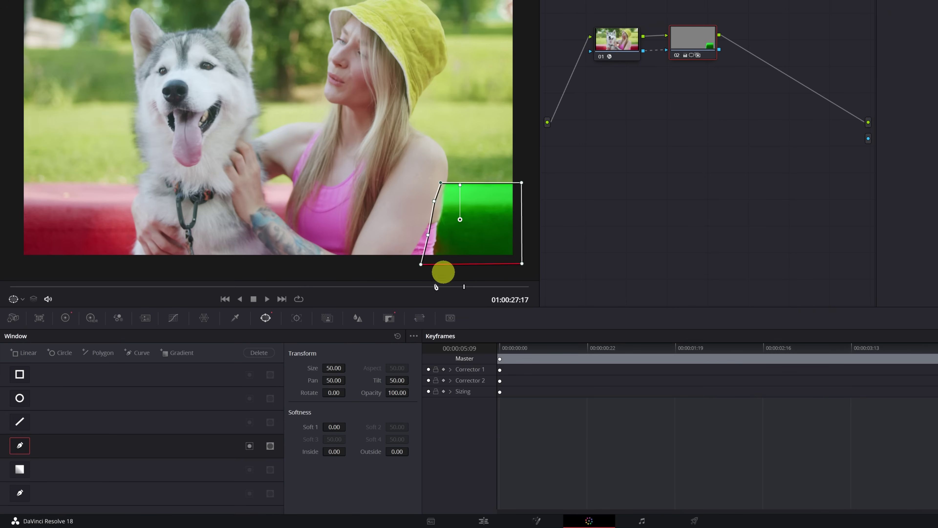
left_click(250, 447)
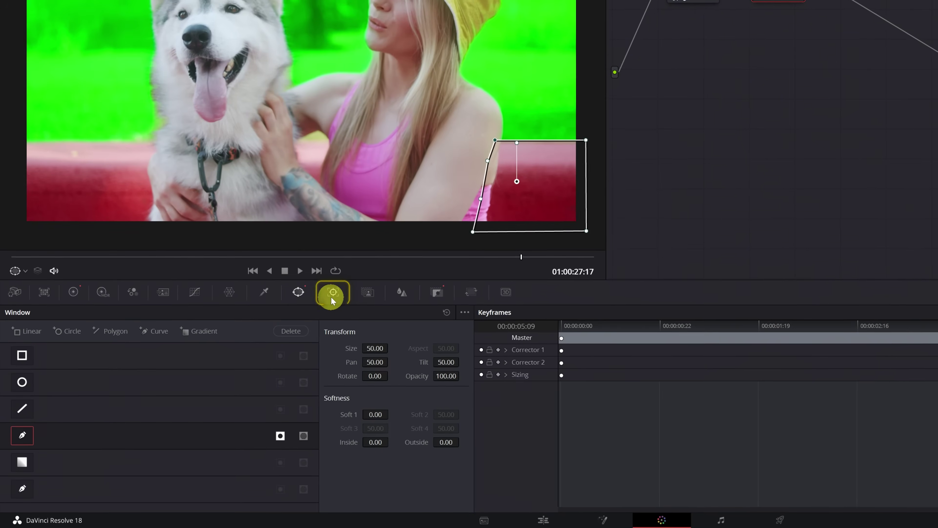
Track the window forward and in reverse across the clip, and check the tracked shape at 01:00:23:15
left_click(331, 296)
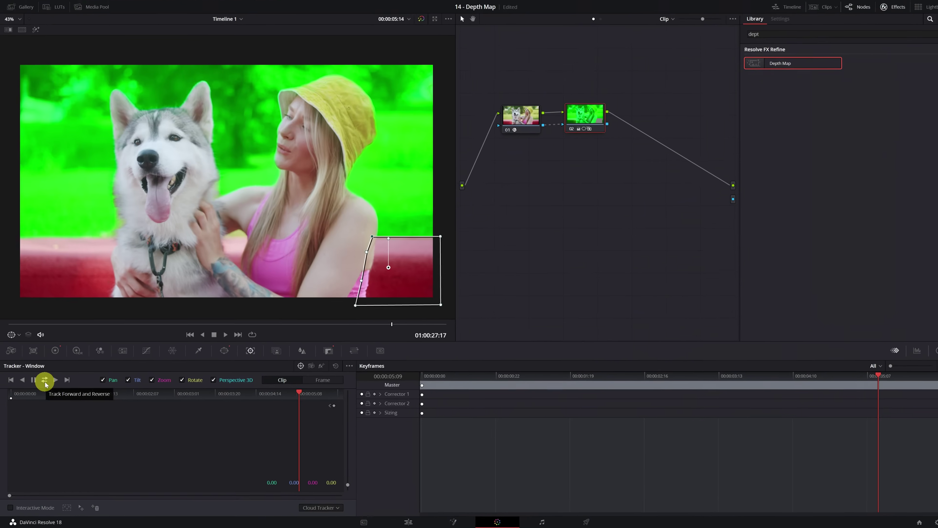
left_click(59, 331)
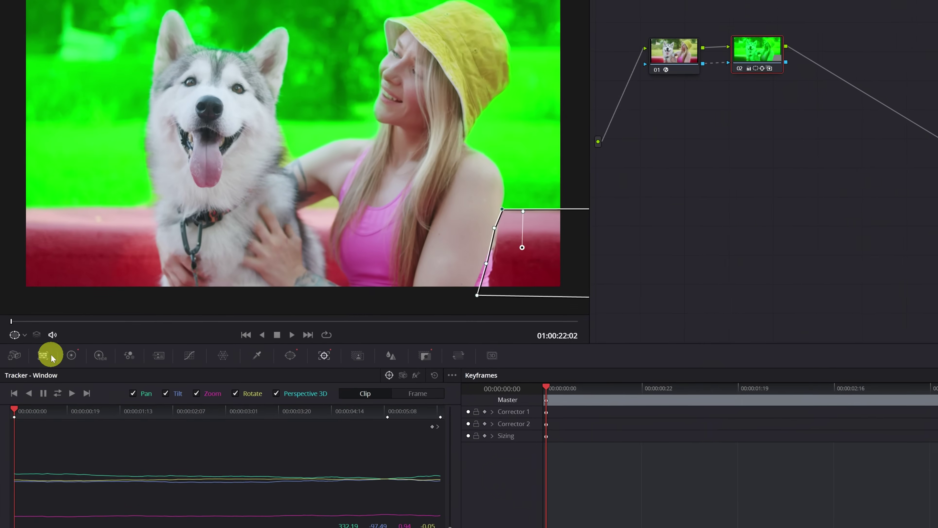
left_click_drag(16, 321, 155, 312)
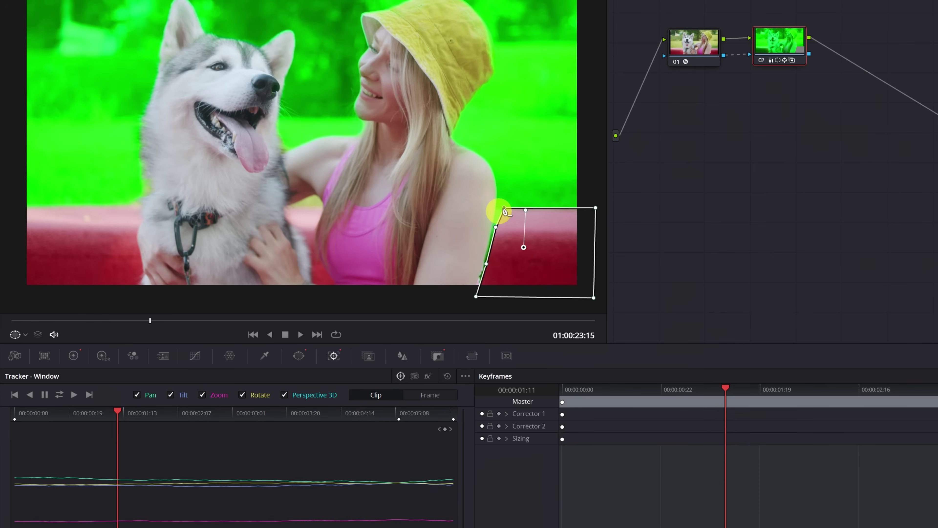
Reshape the node 02 window's inner edge to overlap the woman's arm, and check the mask at 01:00:23:17
mouse_move(505, 209)
left_mouse_down()
mouse_move(484, 207)
mouse_move(480, 228)
left_mouse_up()
left_click_drag(486, 264, 472, 269)
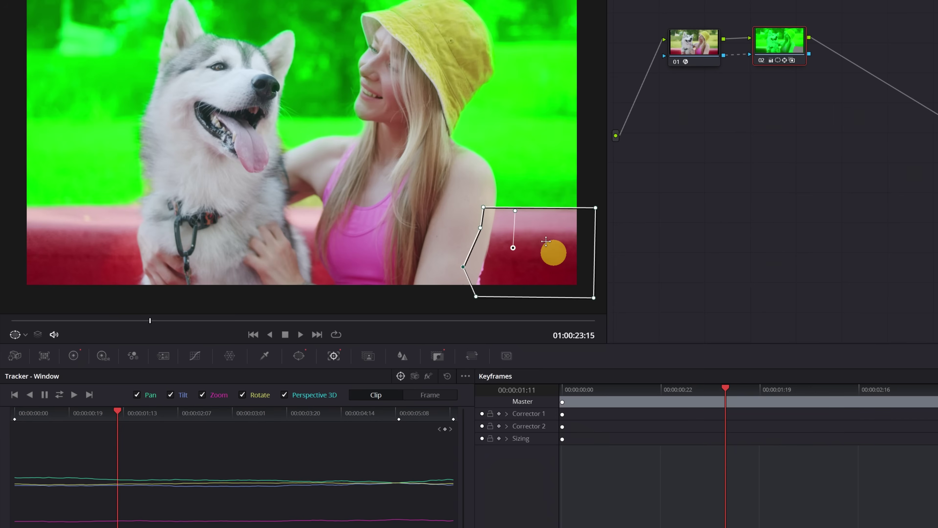
mouse_move(146, 321)
left_mouse_down()
mouse_move(6, 319)
mouse_move(561, 318)
mouse_move(159, 319)
left_mouse_up()
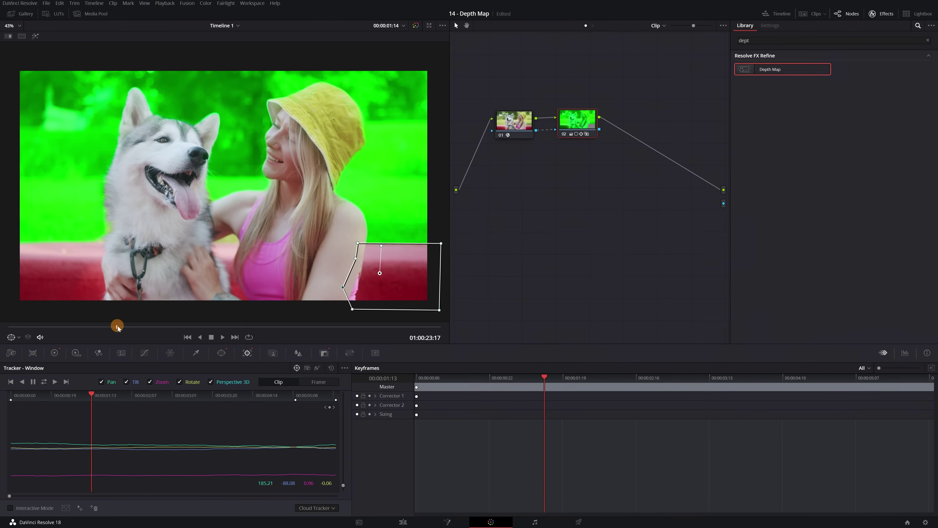
Add a corrector node 03 on the connection between node 02 and the output
scroll(241, 246, "up", 2)
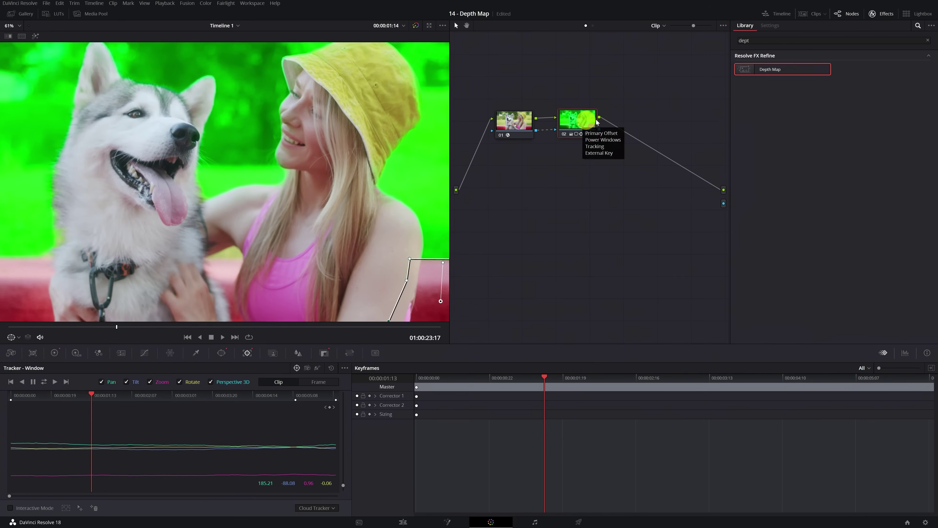
right_click(640, 117)
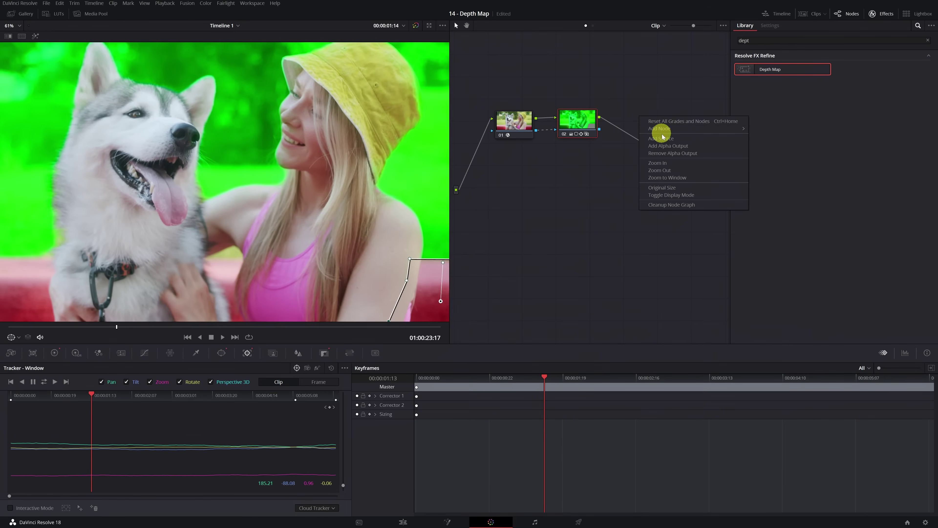
left_click(768, 129)
left_click_drag(684, 128, 652, 120)
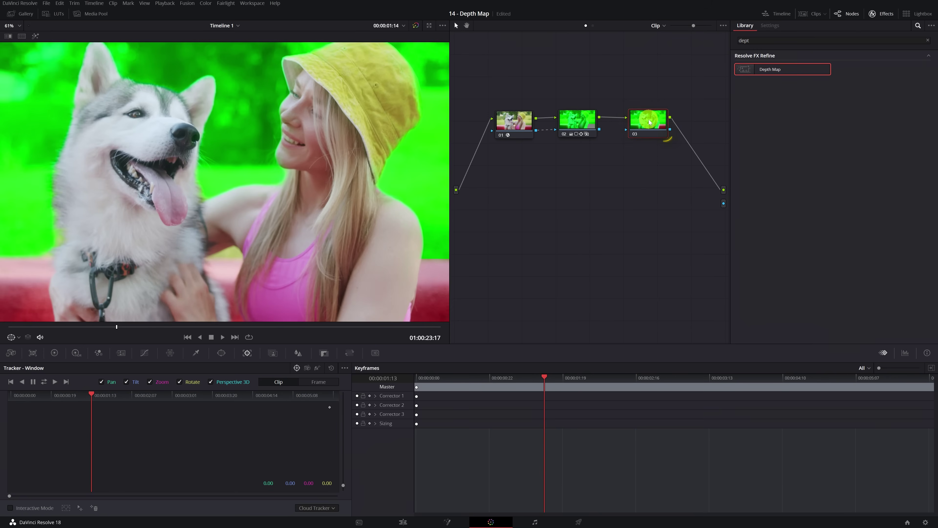
On node 03, draw a small curve window around the gap between the dog and the woman's pink top, and open the primary color wheels
left_click(222, 352)
left_click(18, 460)
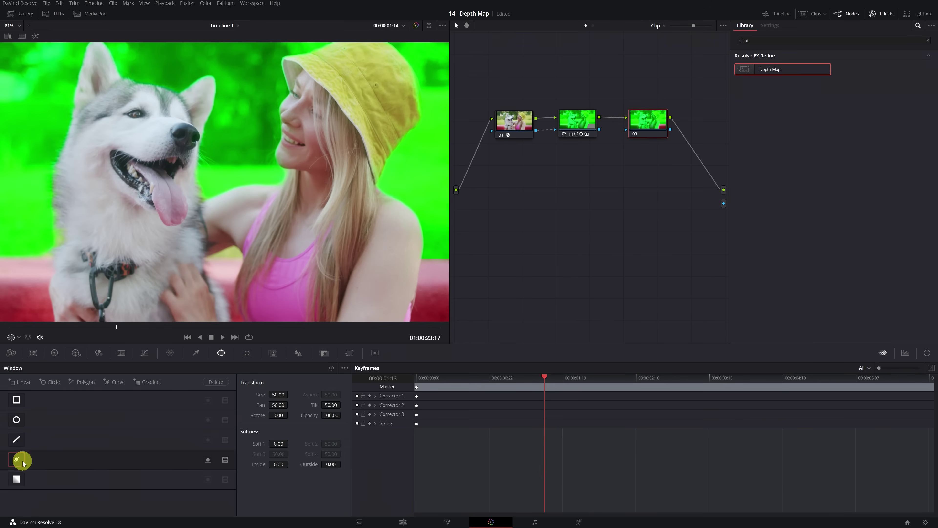
left_click(205, 258)
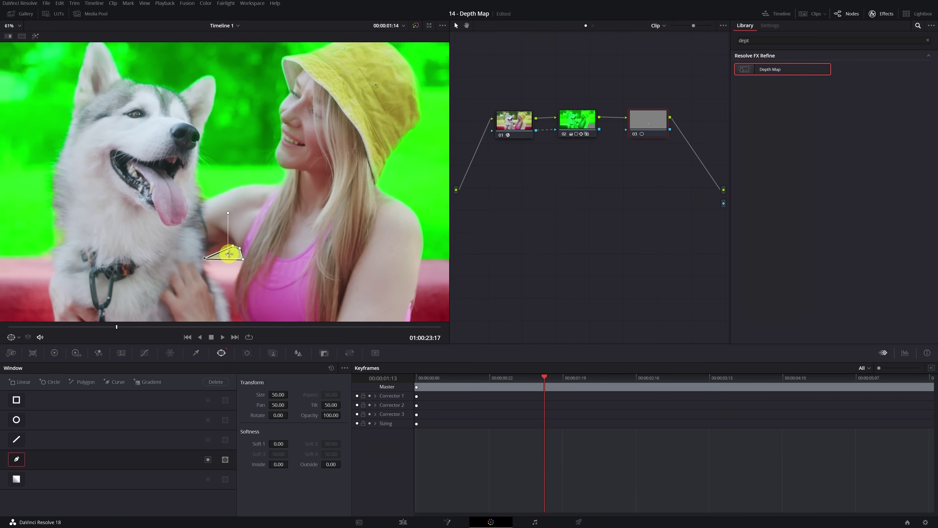
scroll(229, 253, "up", 2)
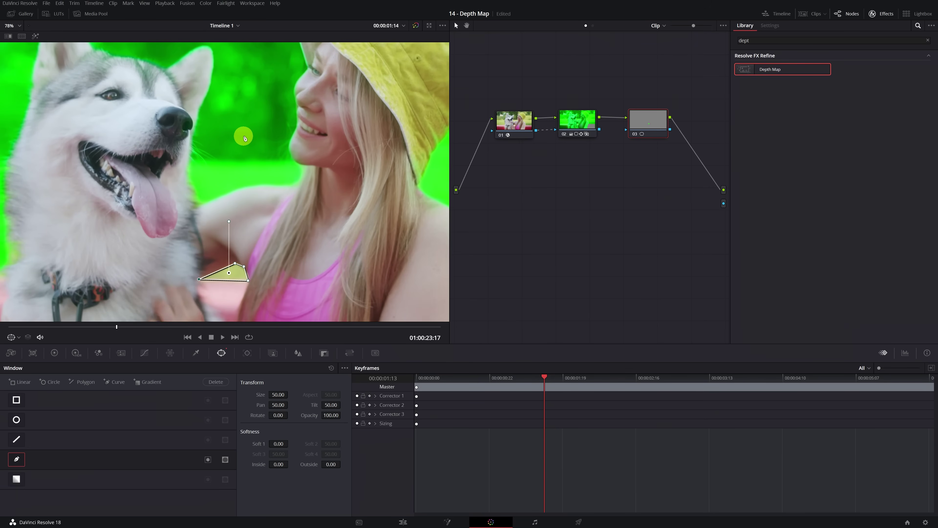
left_click(54, 353)
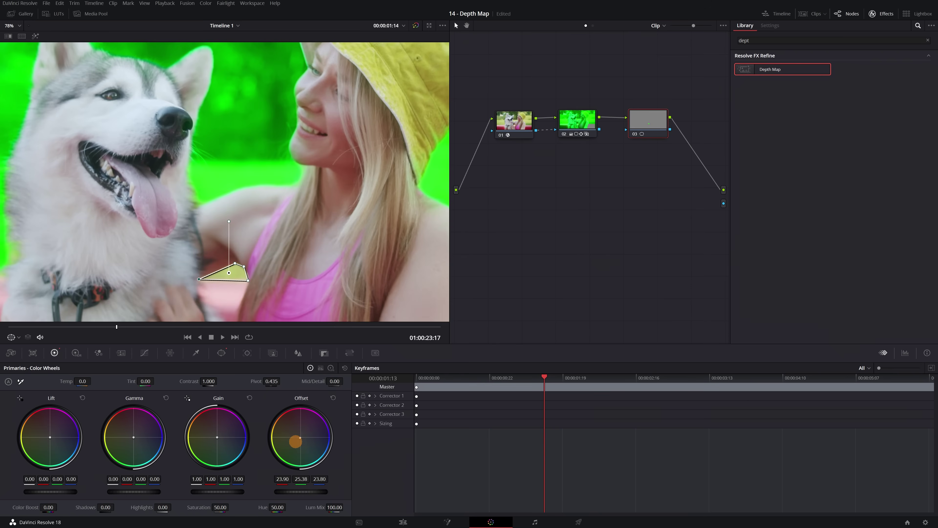